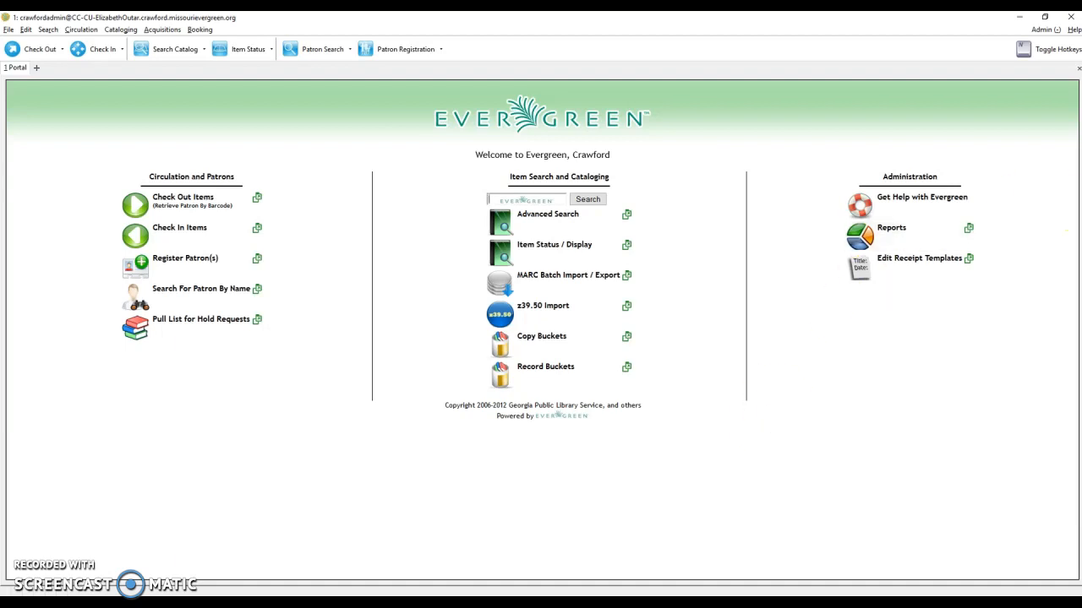
View the WoT.JPG book cover and search the catalog for the title "the eye of the world", excluding electronic resources
left_click_drag(1080, 68, 736, 194)
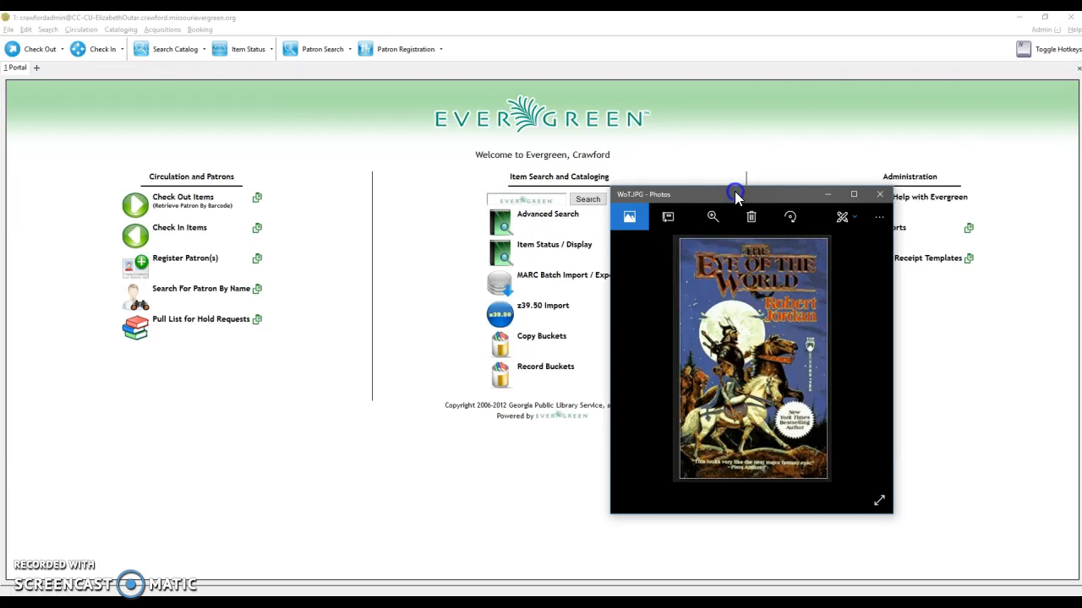
left_click_drag(734, 193, 1081, 184)
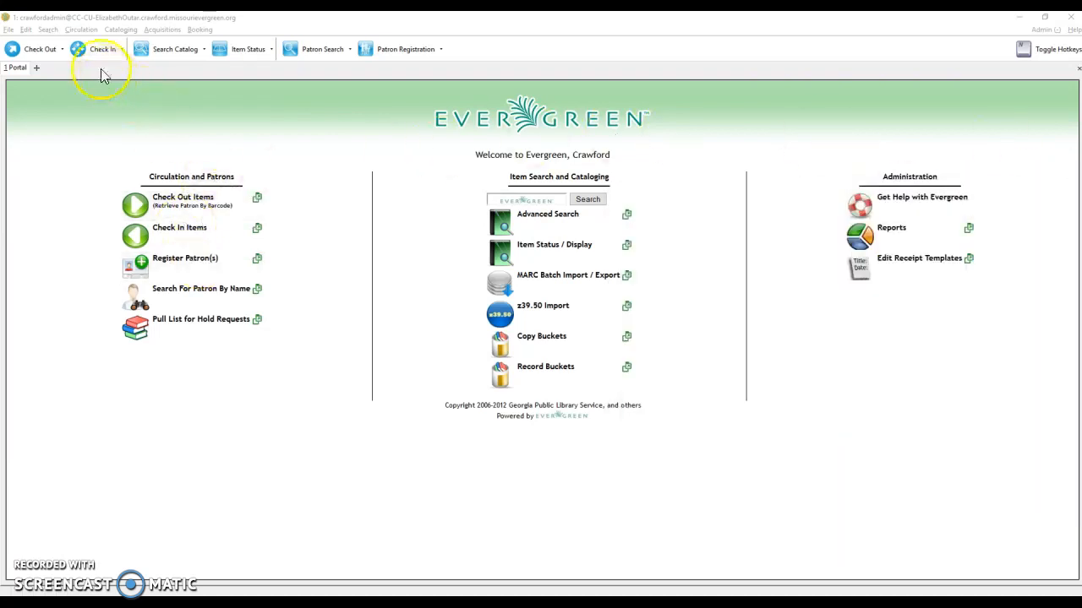
left_click(174, 50)
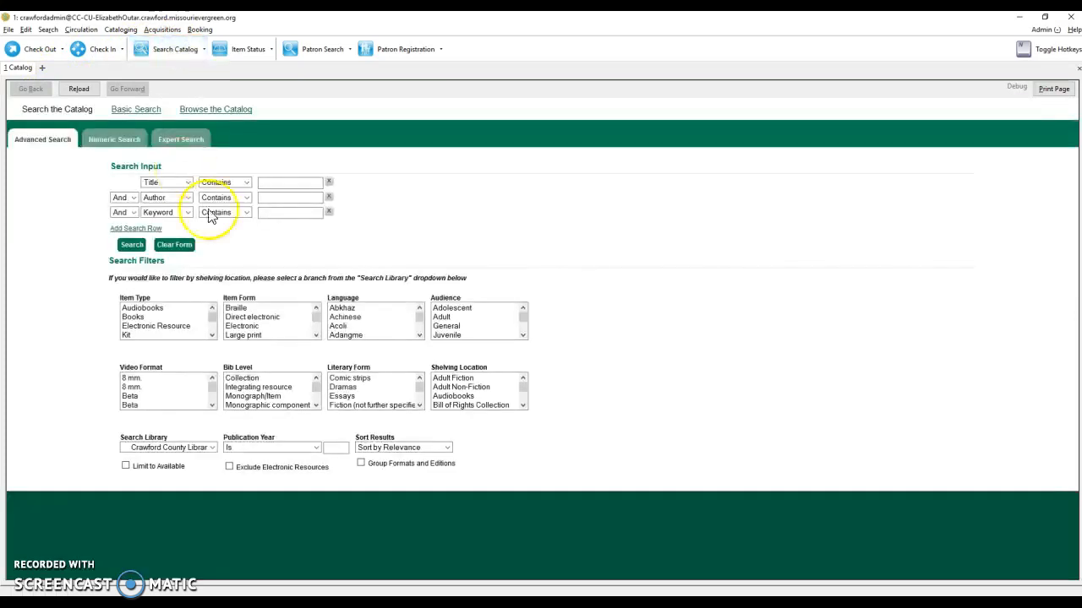
type("th")
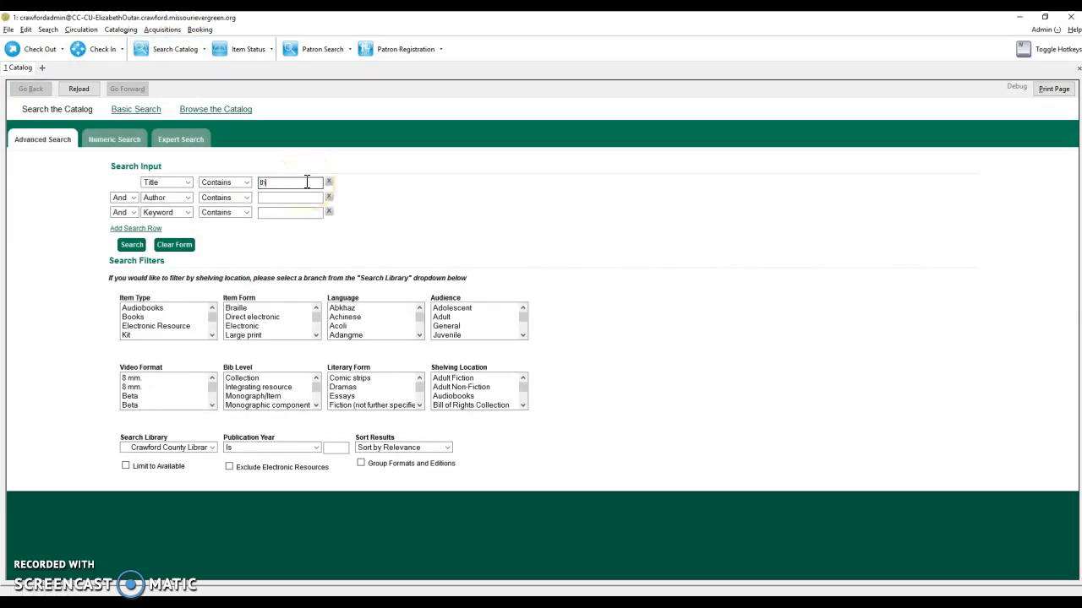
type("e eye of the world")
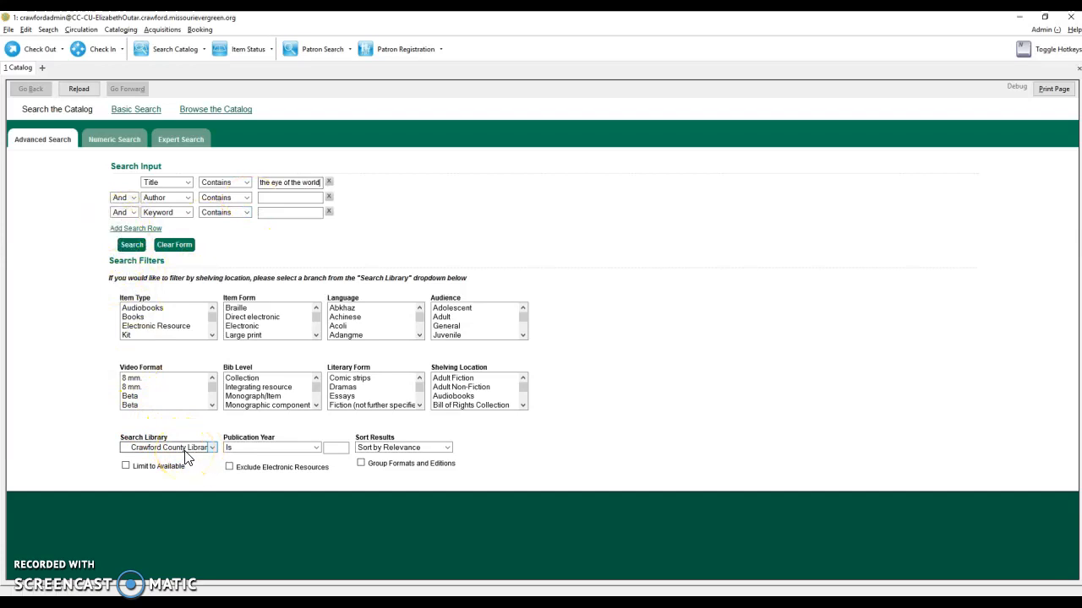
left_click(230, 469)
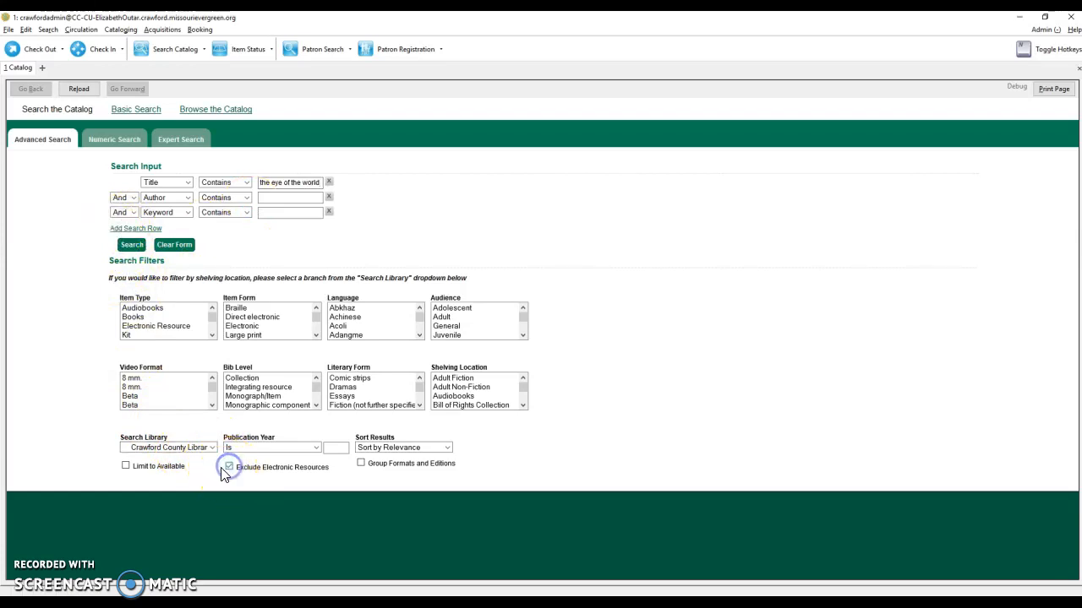
left_click(131, 246)
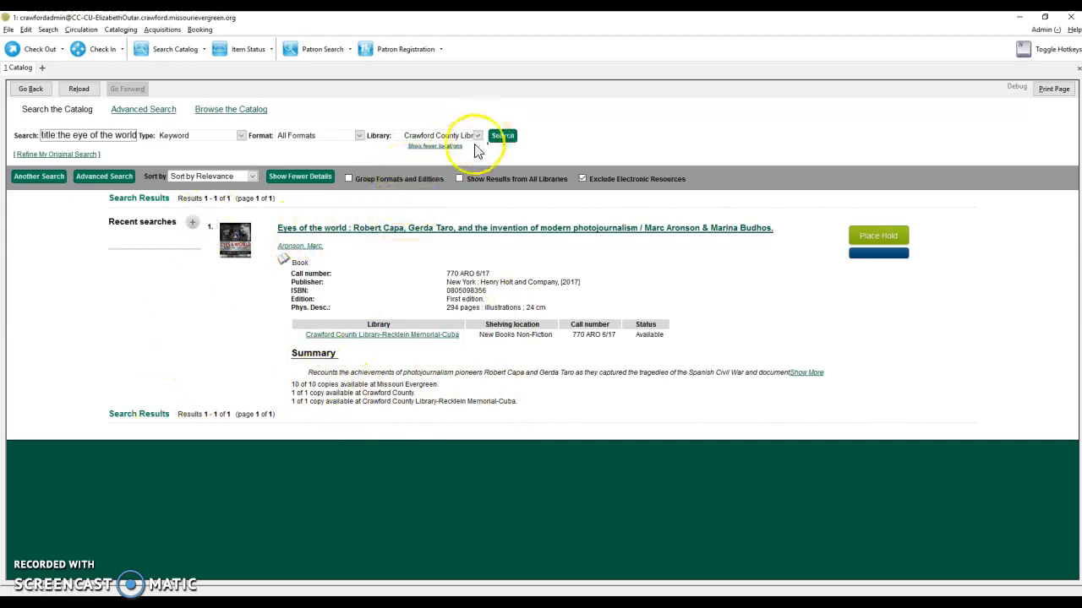
Widen the search library to Missouri Evergreen and rerun the title search
left_click(427, 289)
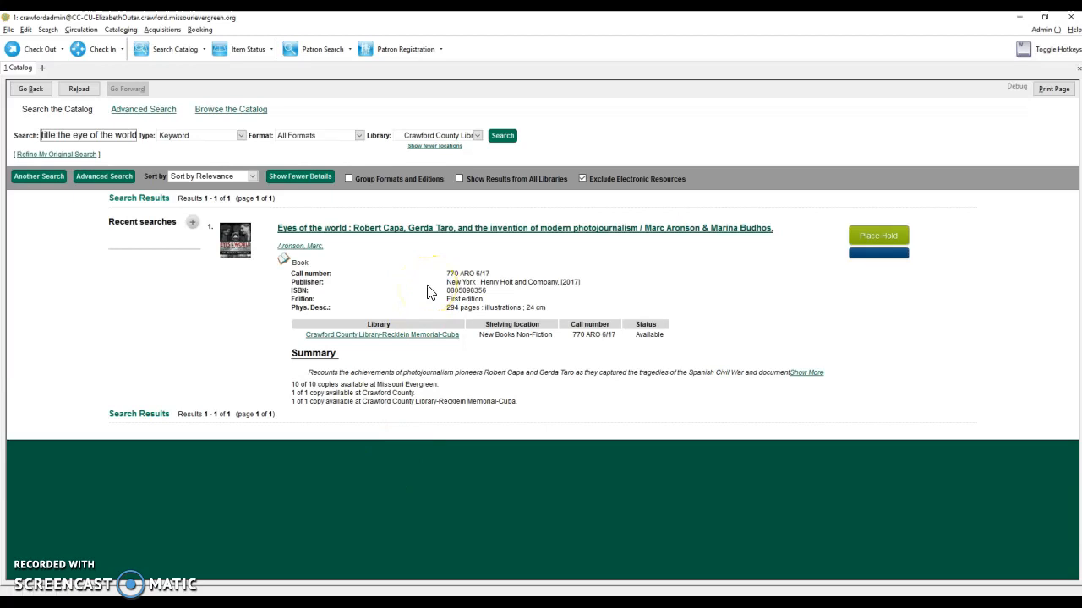
left_click(569, 283)
left_click(477, 135)
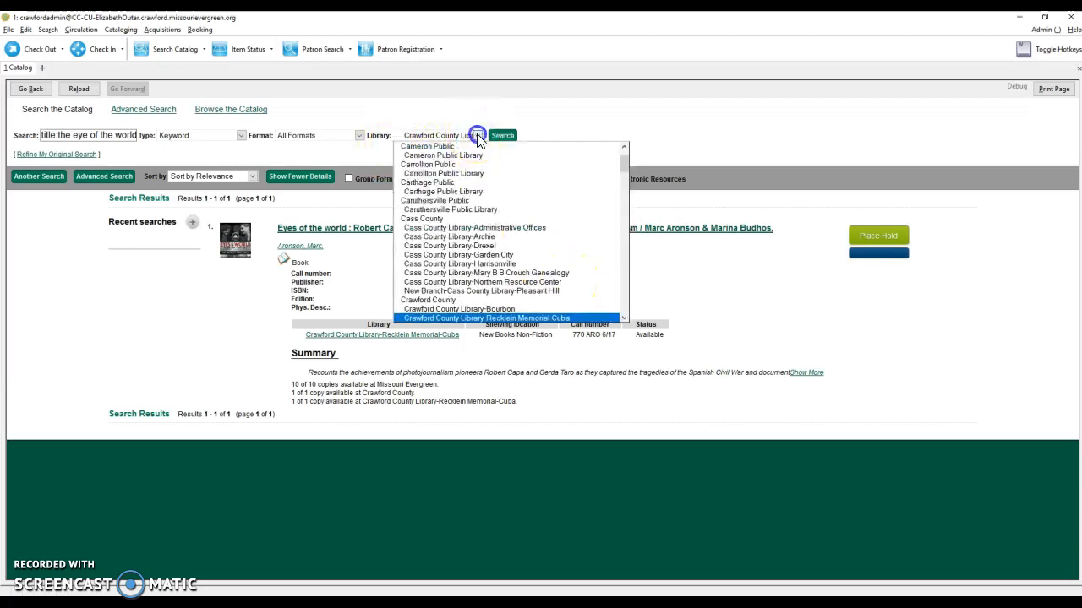
scroll(460, 161, "up", 2)
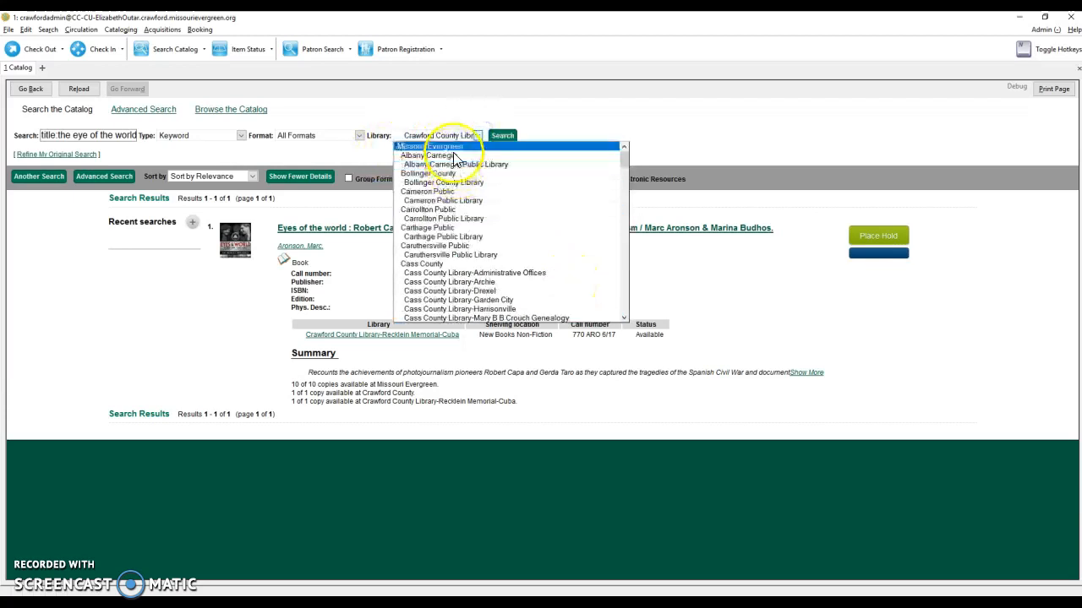
left_click(451, 147)
left_click(502, 137)
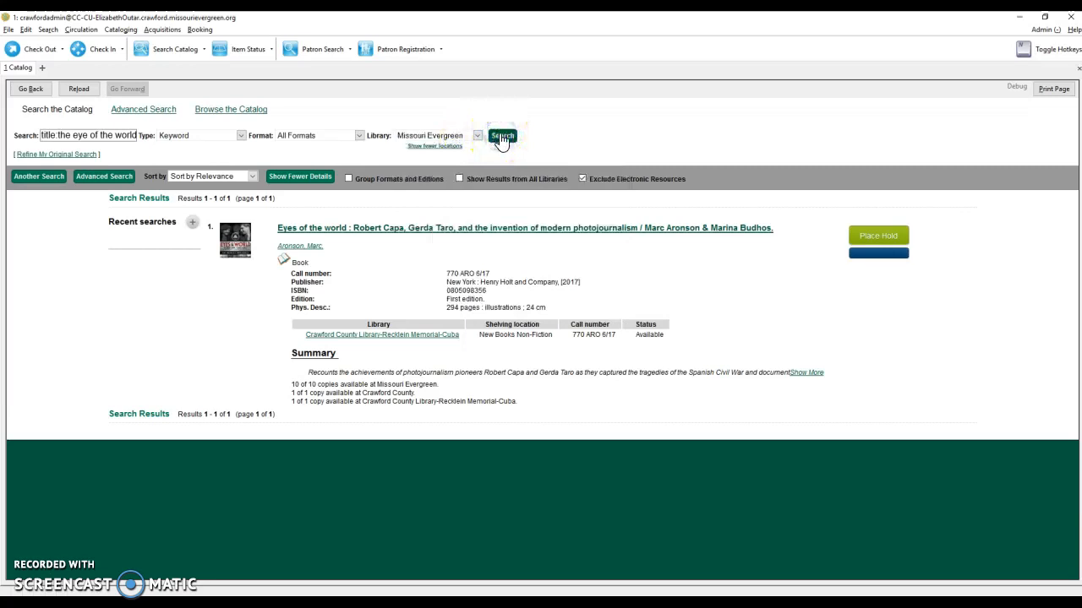
left_click(501, 137)
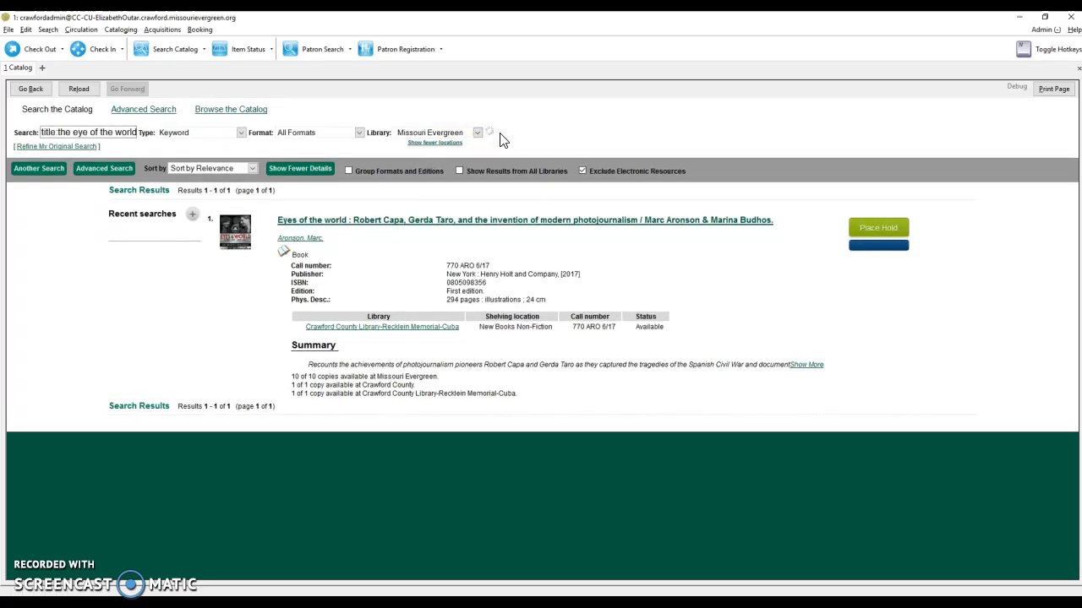
left_click(542, 252)
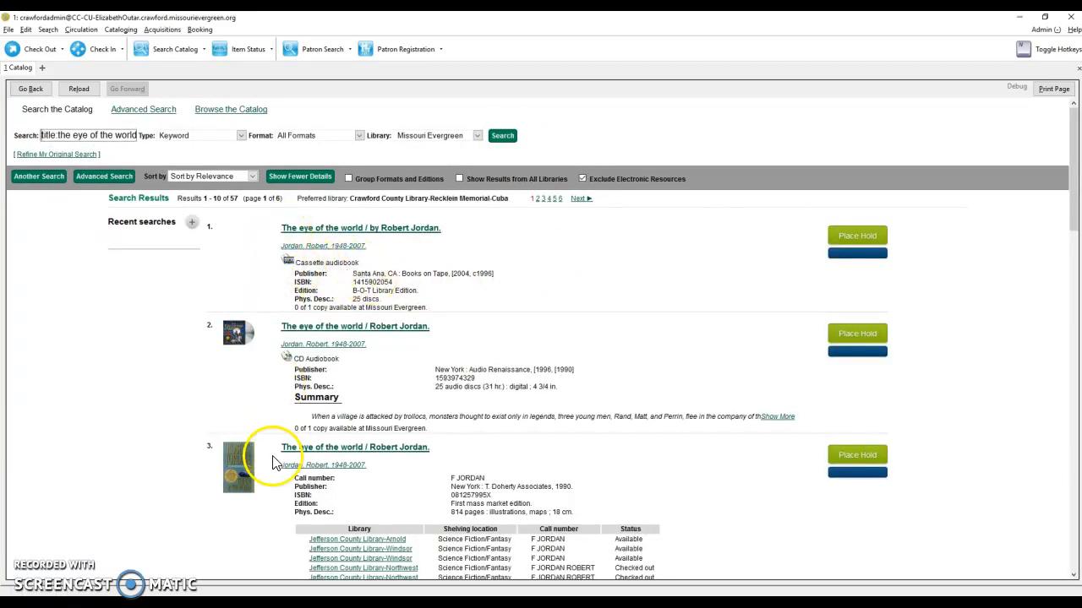
Compare the covers and edition details of the Robert Jordan search results with the WoT.JPG book cover
scroll(343, 279, "down", 1)
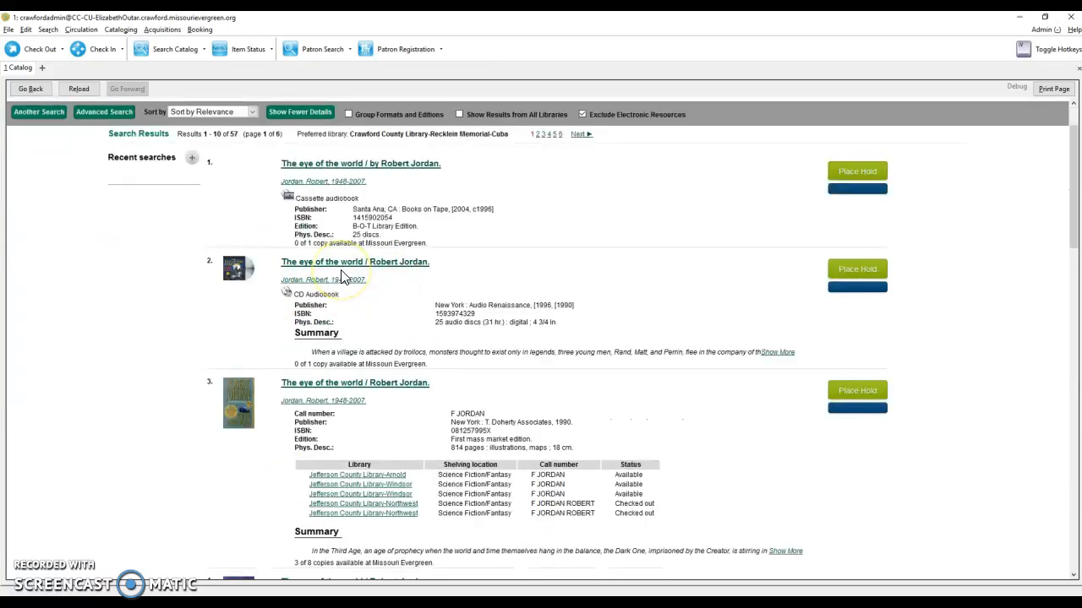
scroll(342, 311, "down", 1)
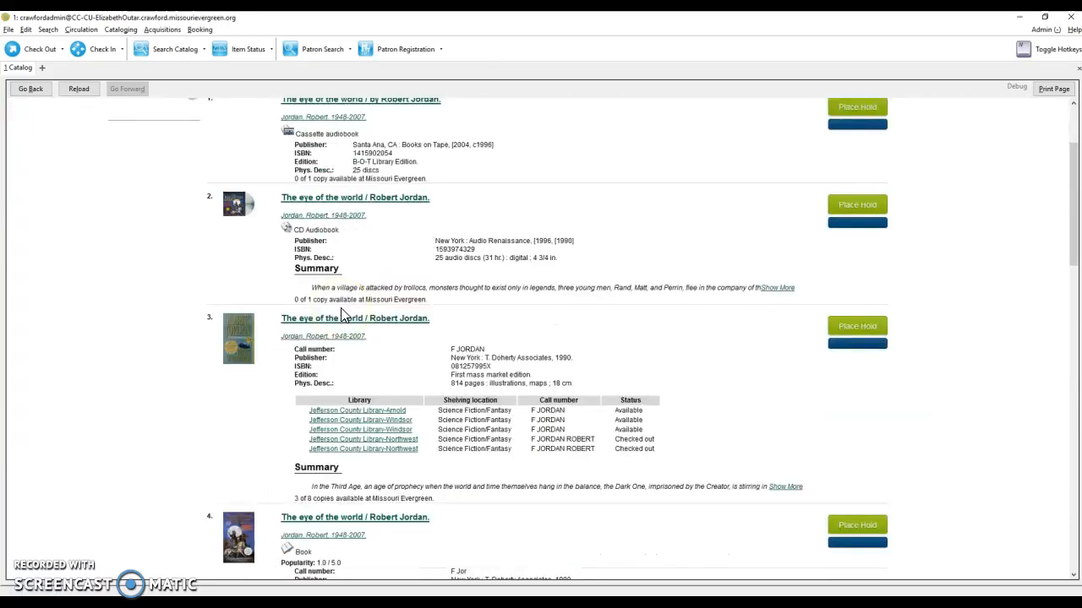
scroll(344, 315, "down", 1)
scroll(341, 311, "down", 1)
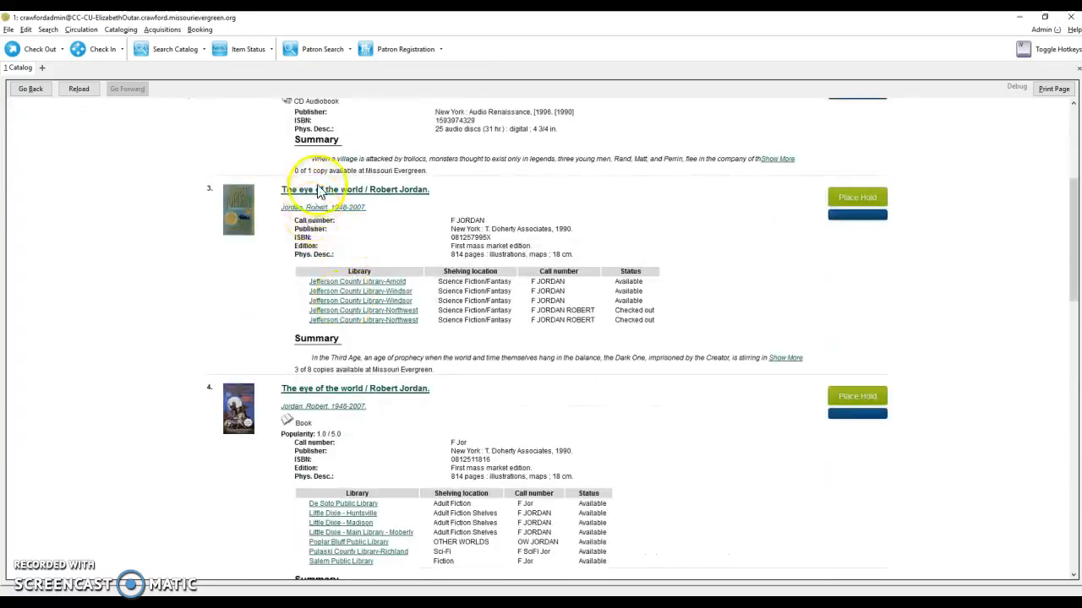
left_click(244, 221)
left_click_drag(1081, 145, 745, 145)
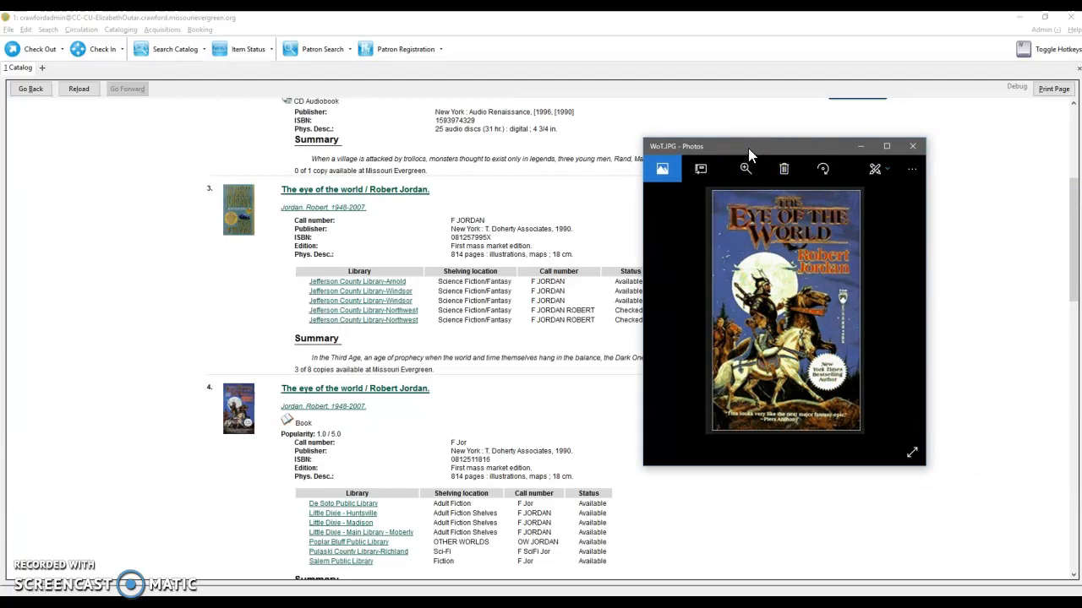
left_click_drag(801, 150, 1081, 150)
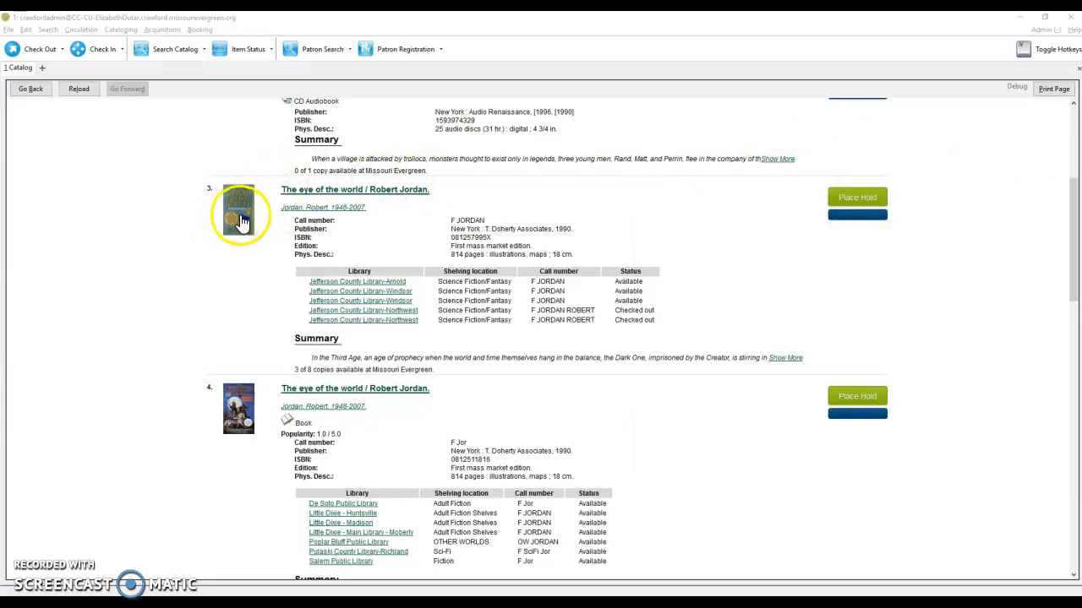
scroll(243, 222, "down", 3)
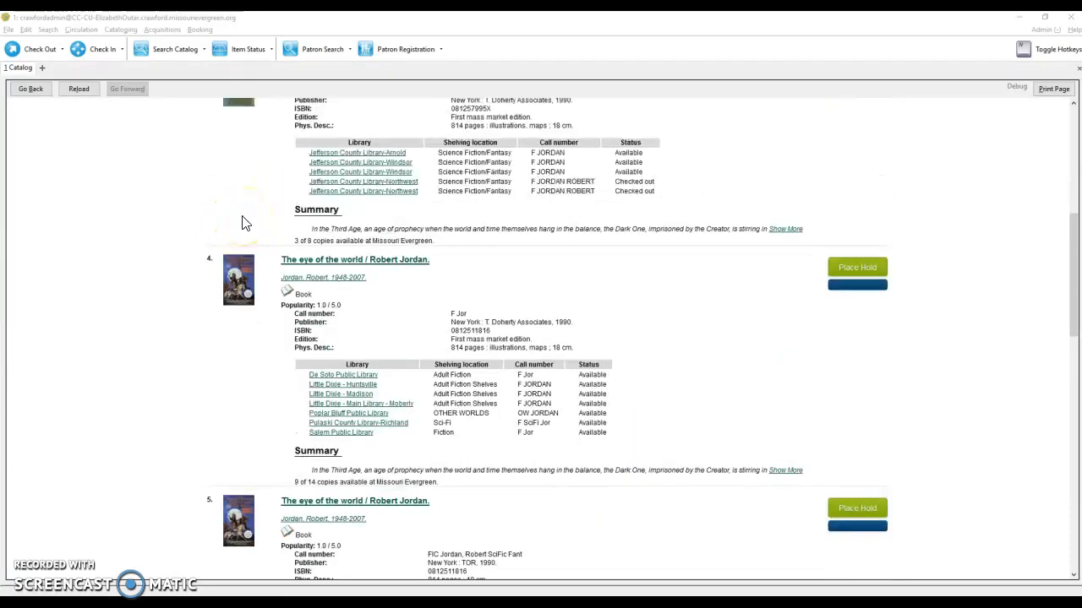
scroll(242, 223, "down", 3)
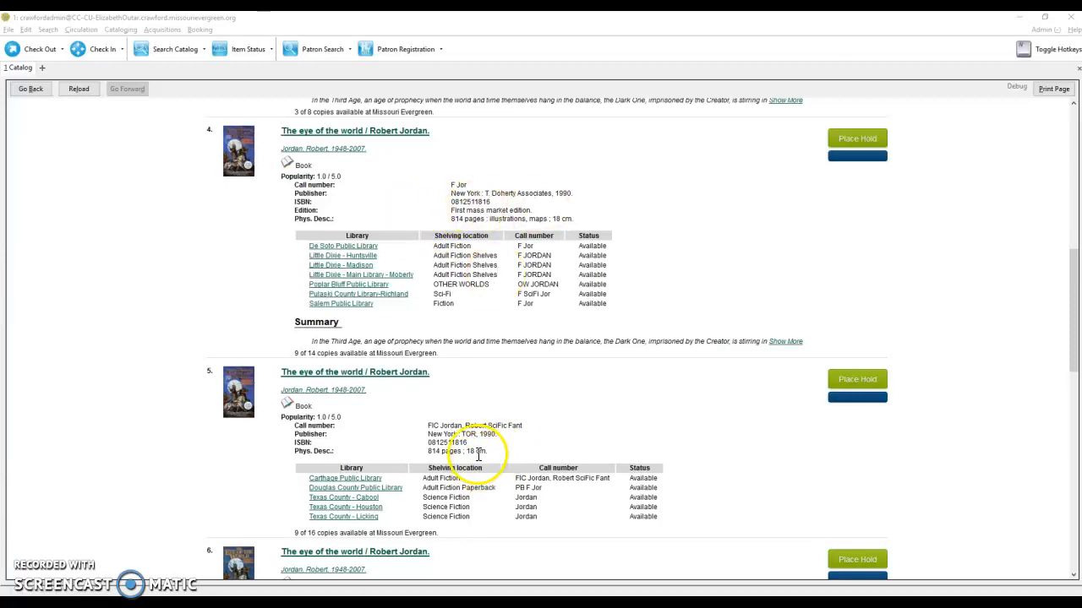
scroll(476, 448, "down", 3)
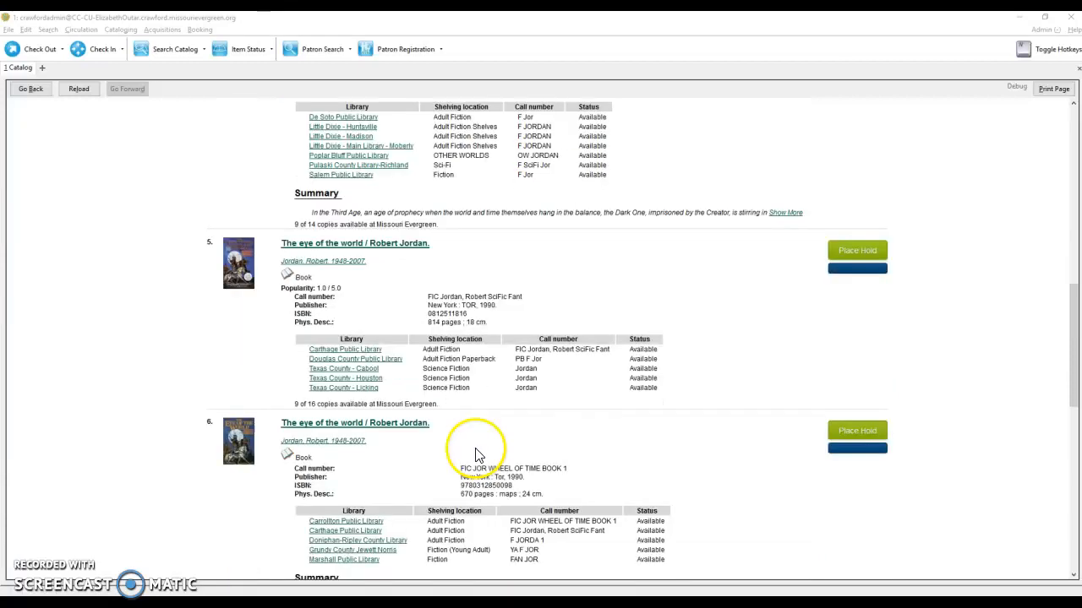
Check the ISBN, publisher and physical description of the sixth search result, the 1990 Tor edition, and open its record
left_click(504, 486)
left_click_drag(505, 486, 573, 479)
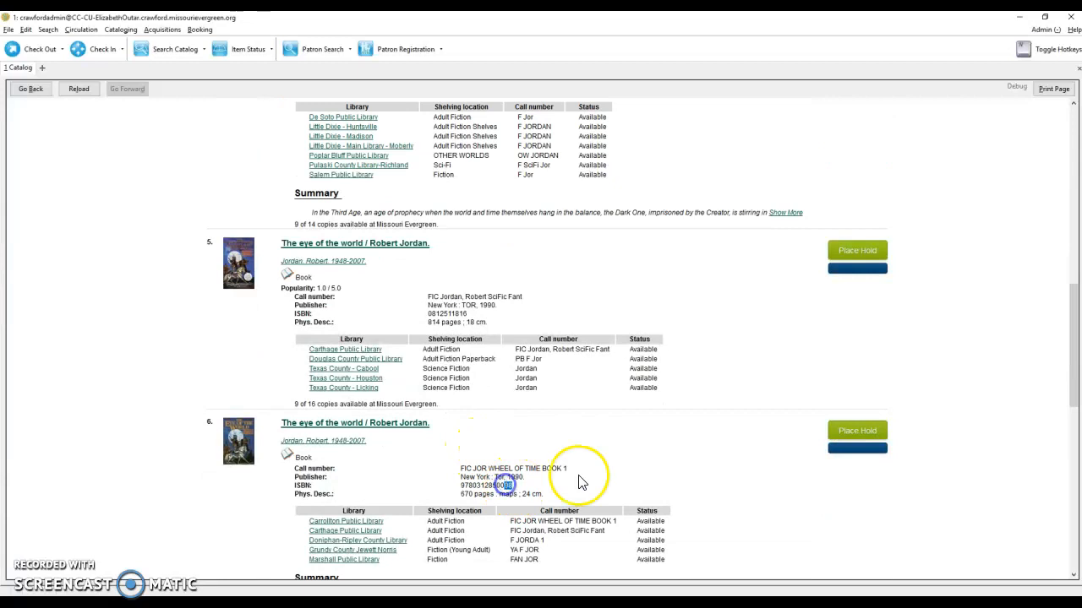
left_click(529, 485)
scroll(521, 493, "down", 2)
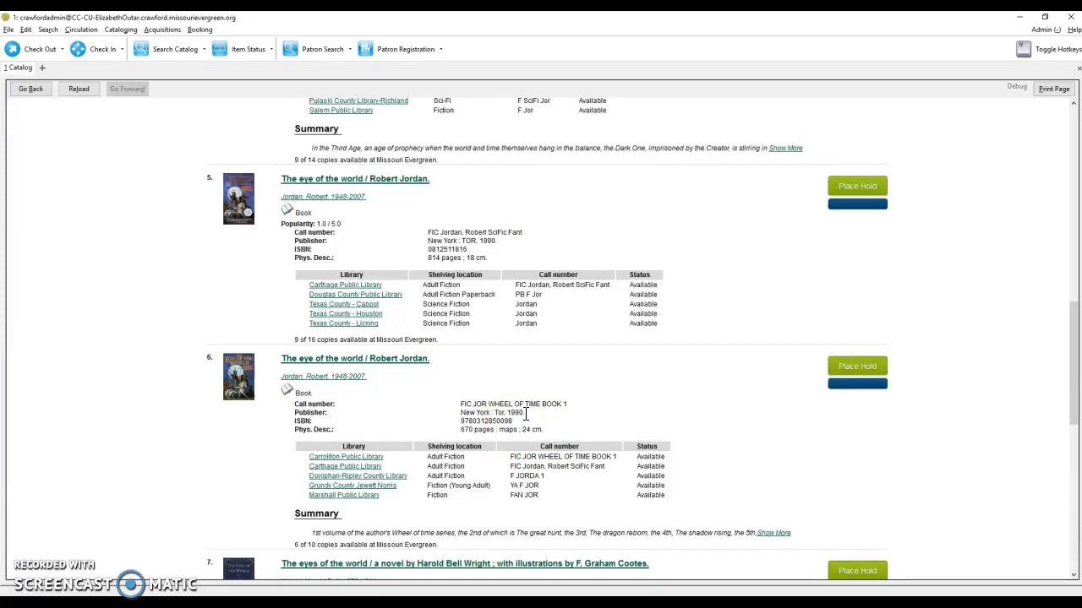
left_click(467, 430)
left_click_drag(468, 430, 515, 431)
left_click_drag(484, 435, 485, 437)
left_click(384, 362)
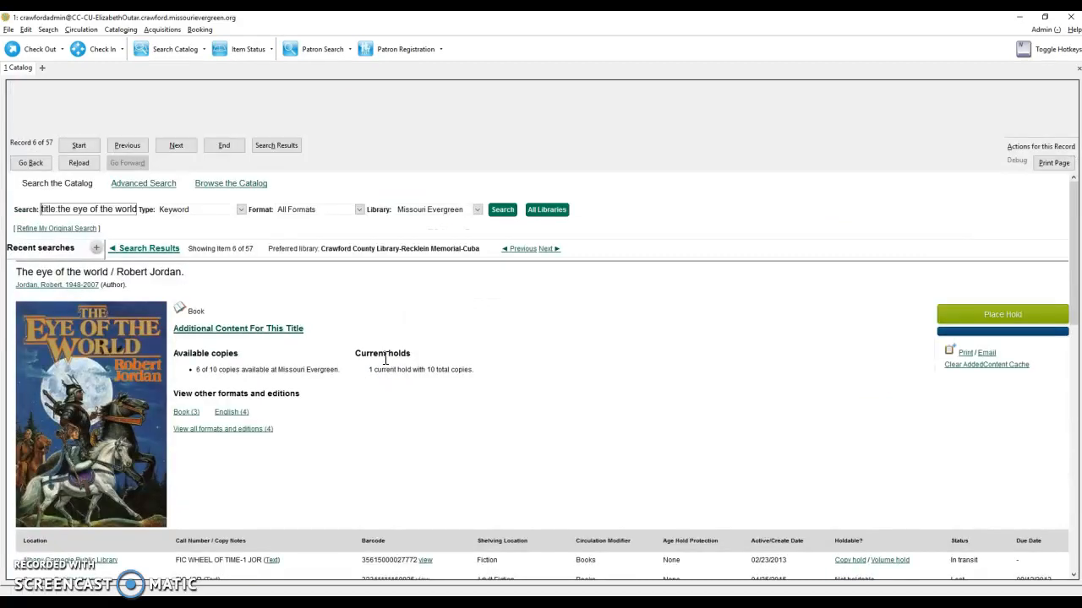
Review the record's copy list and its record details, including ISBN, physical description, publisher and subjects
scroll(384, 362, "down", 3)
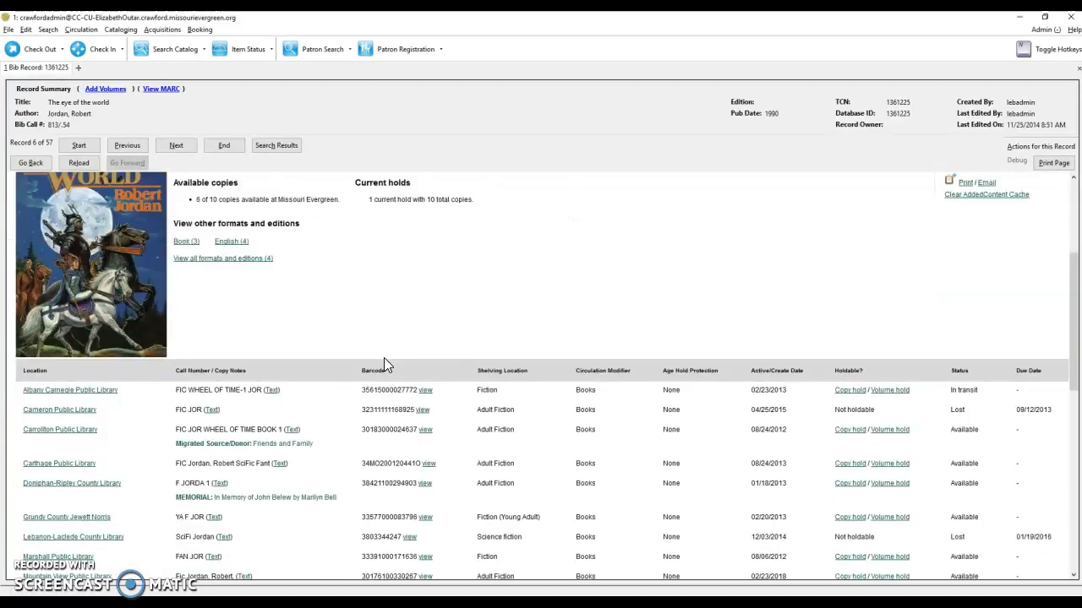
scroll(384, 362, "down", 5)
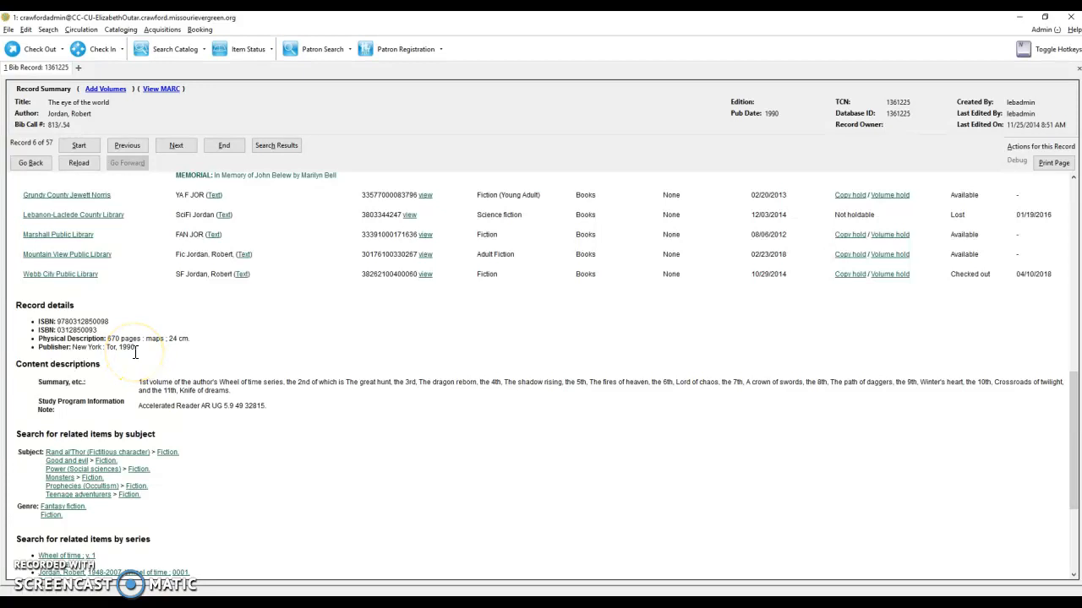
scroll(313, 414, "up", 10)
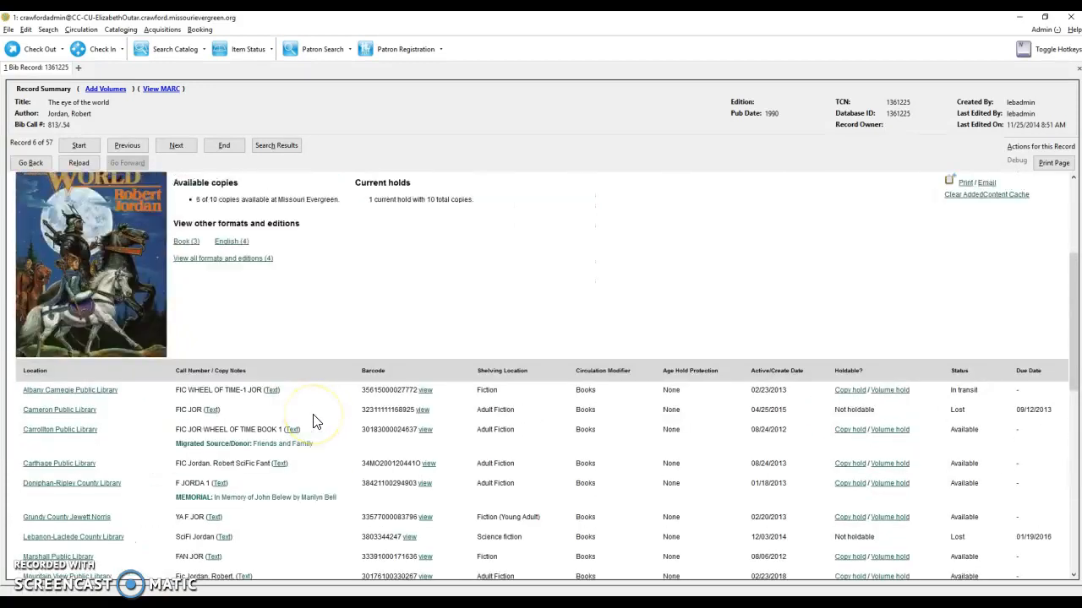
scroll(315, 421, "down", 3)
scroll(314, 421, "up", 3)
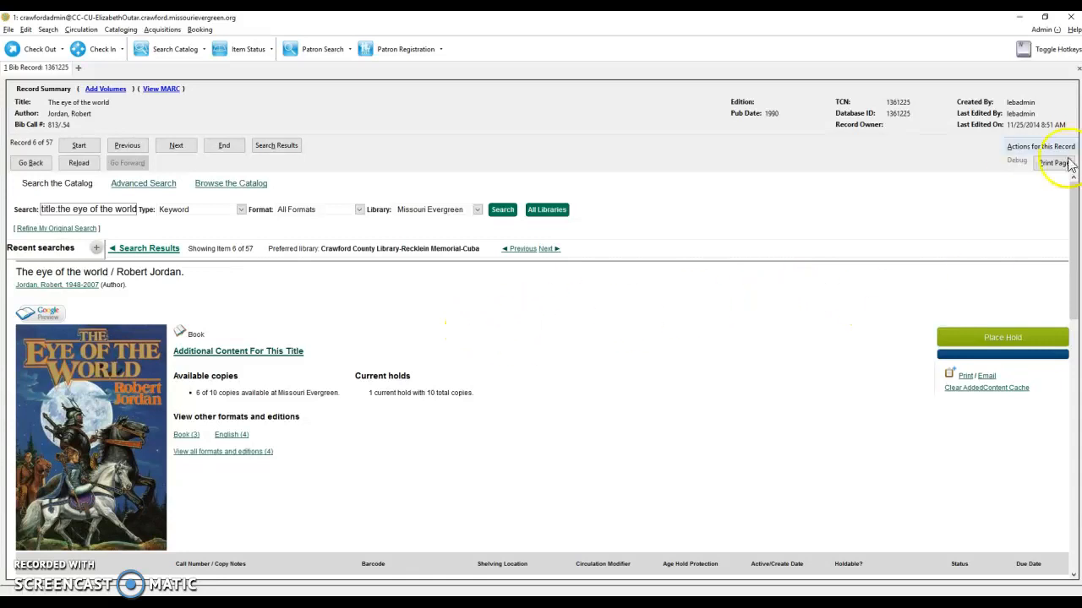
Show the record in MARC view and examine its fields, from the leader and ISBNs down to the subjects and links
left_click(1020, 148)
left_click(969, 175)
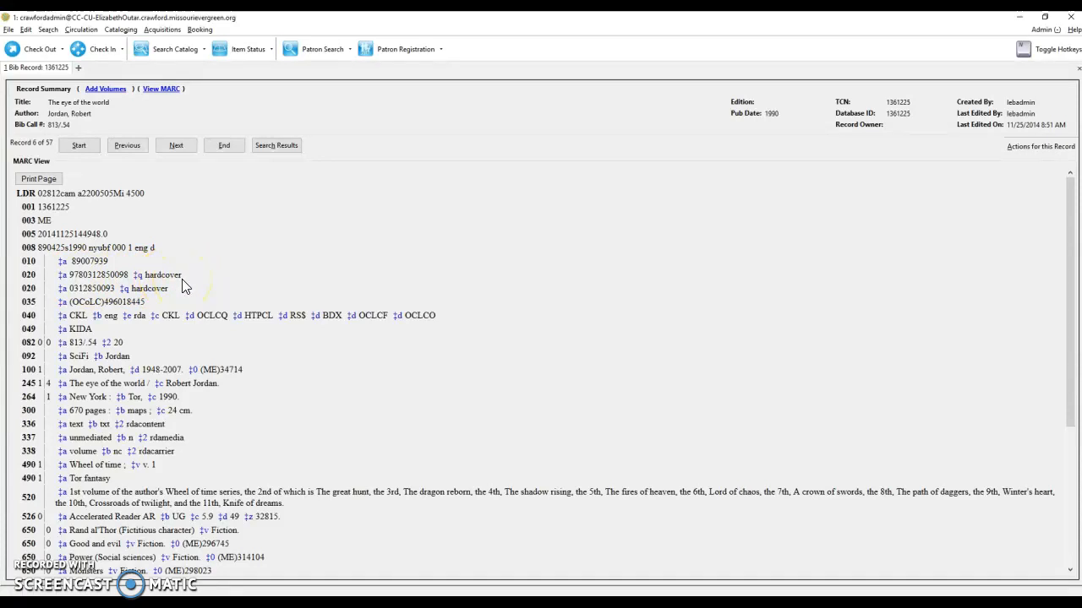
scroll(182, 286, "down", 1)
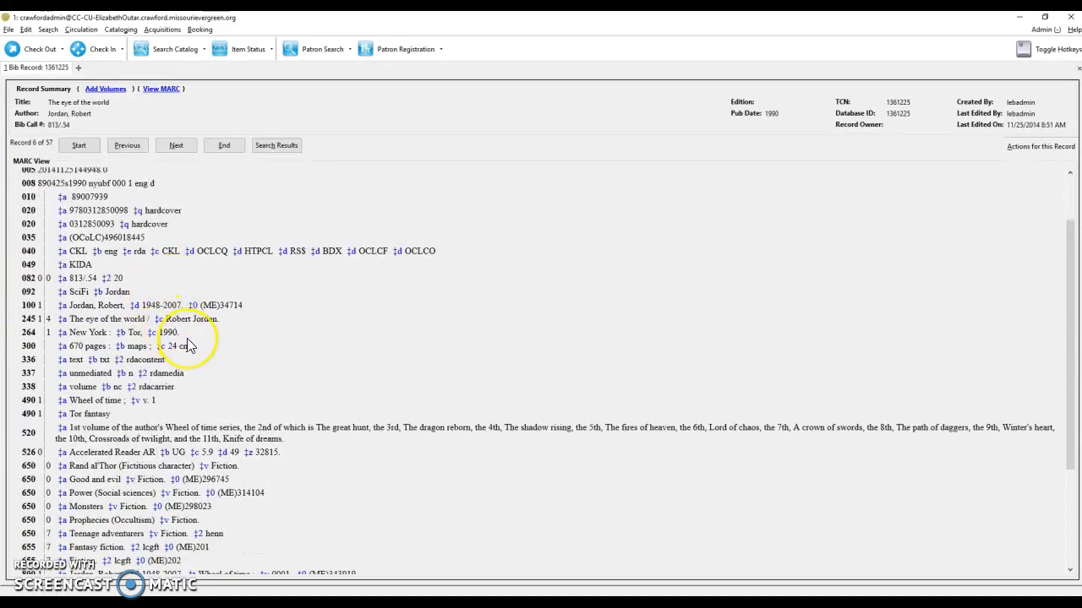
scroll(187, 345, "down", 1)
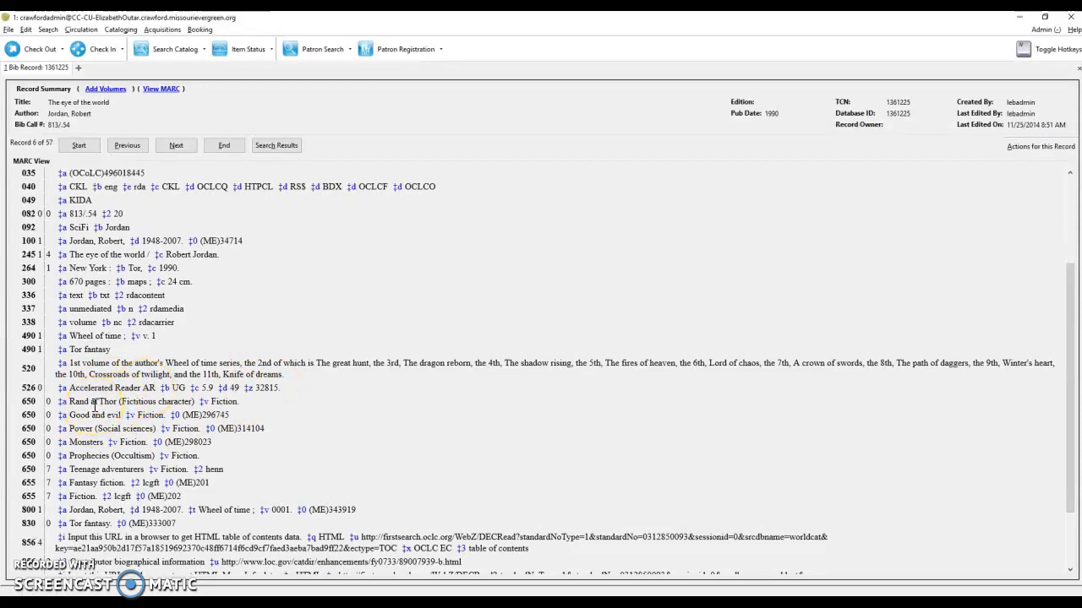
scroll(95, 420, "down", 2)
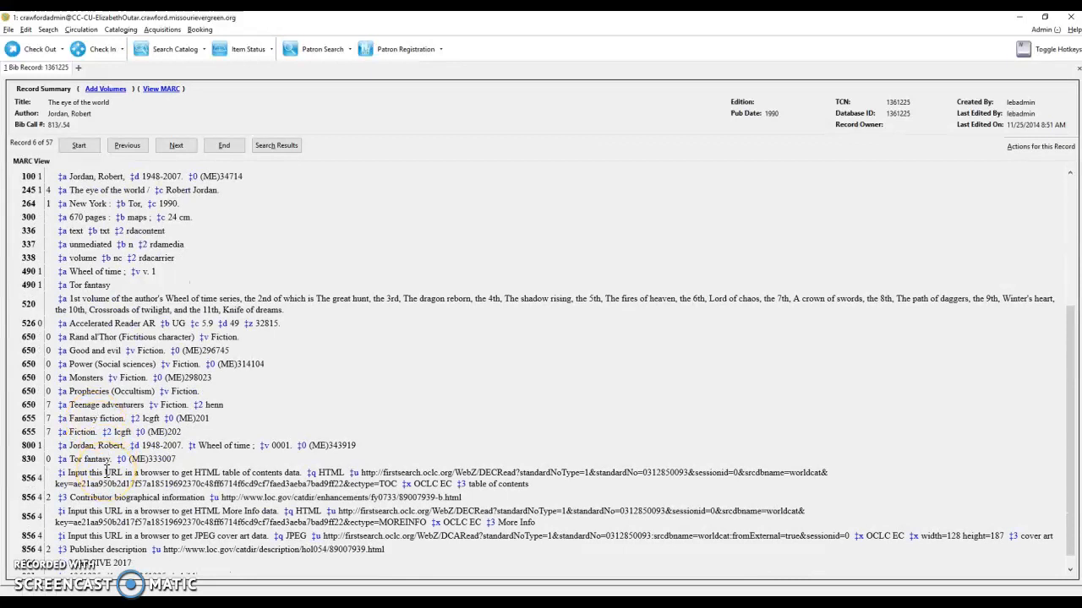
scroll(106, 475, "up", 5)
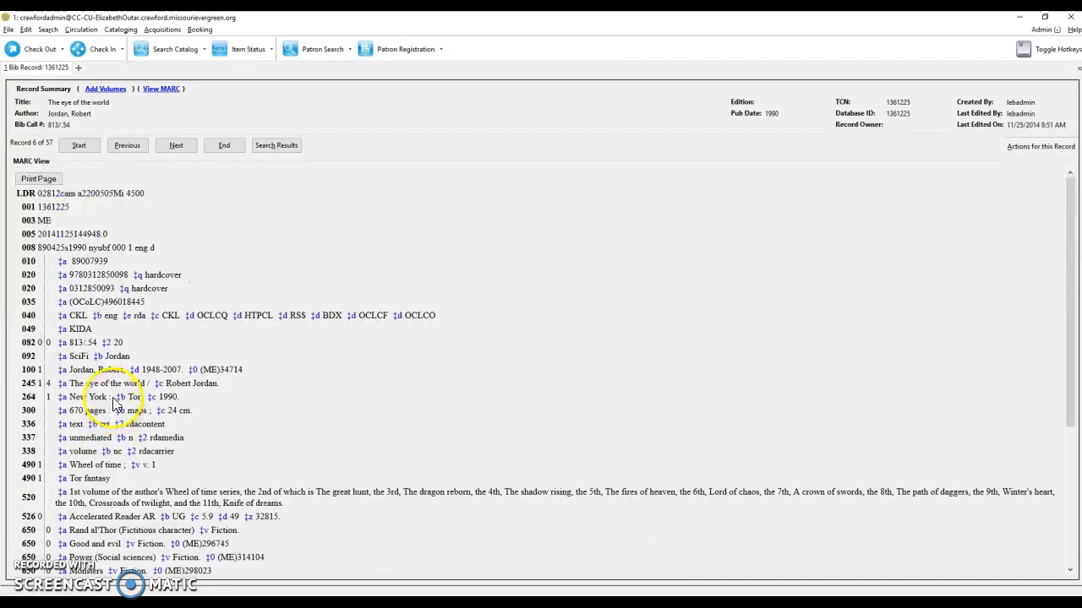
scroll(116, 391, "down", 5)
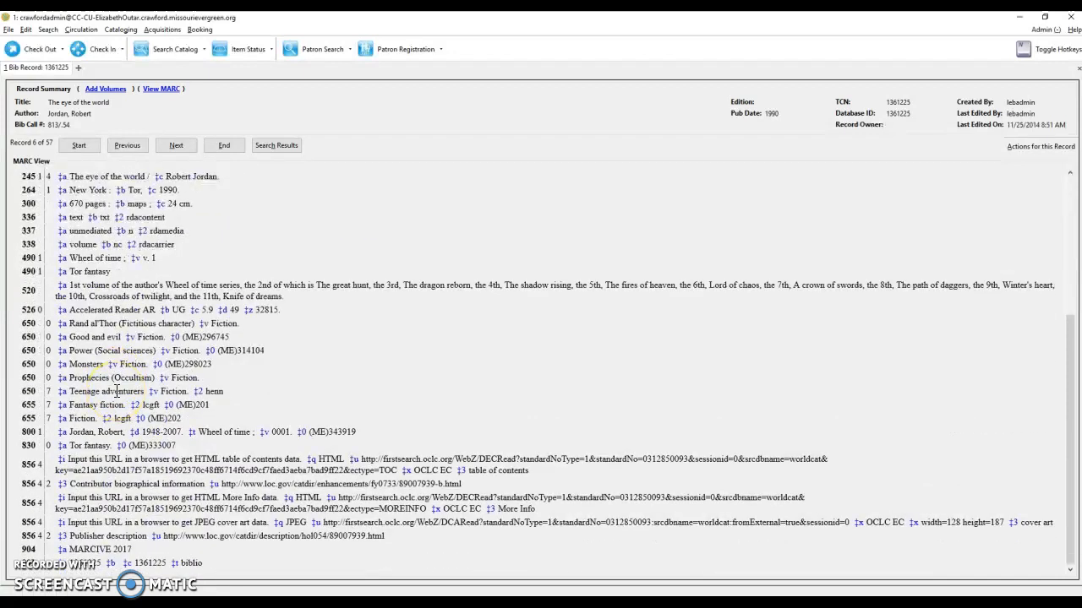
scroll(115, 390, "up", 5)
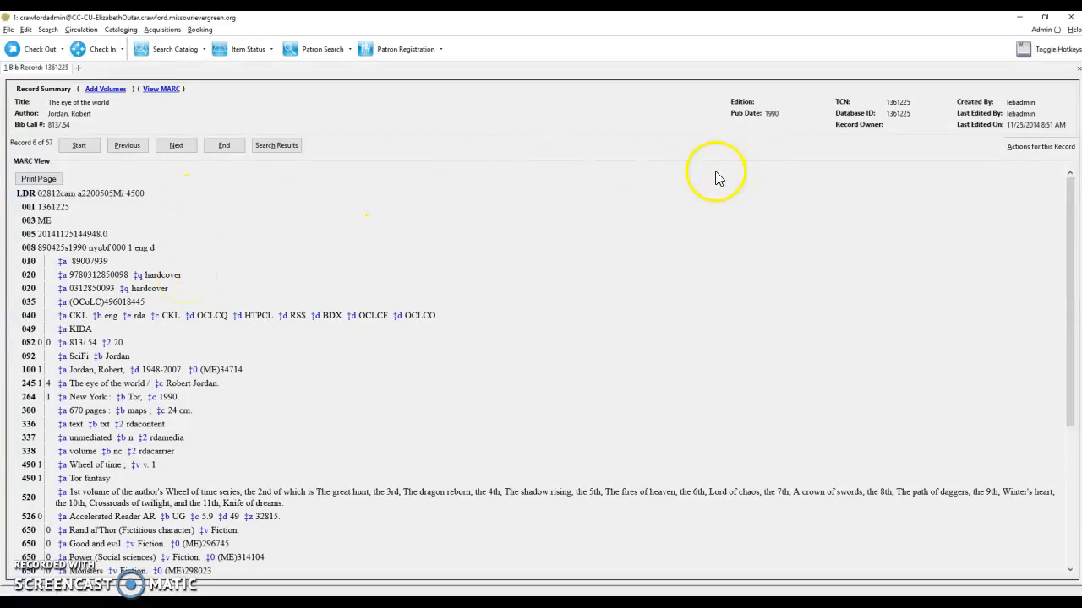
Open holdings maintenance for the record and start adding a volume for CC-CU, Crawford County Library-Recklein Memorial-Cuba
left_click(1023, 147)
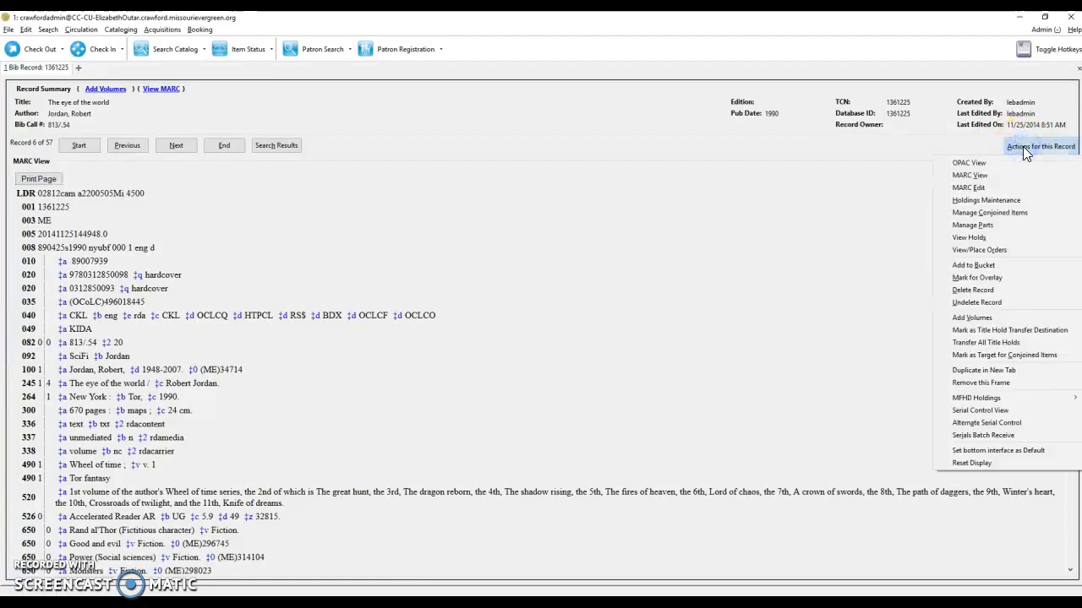
left_click(994, 201)
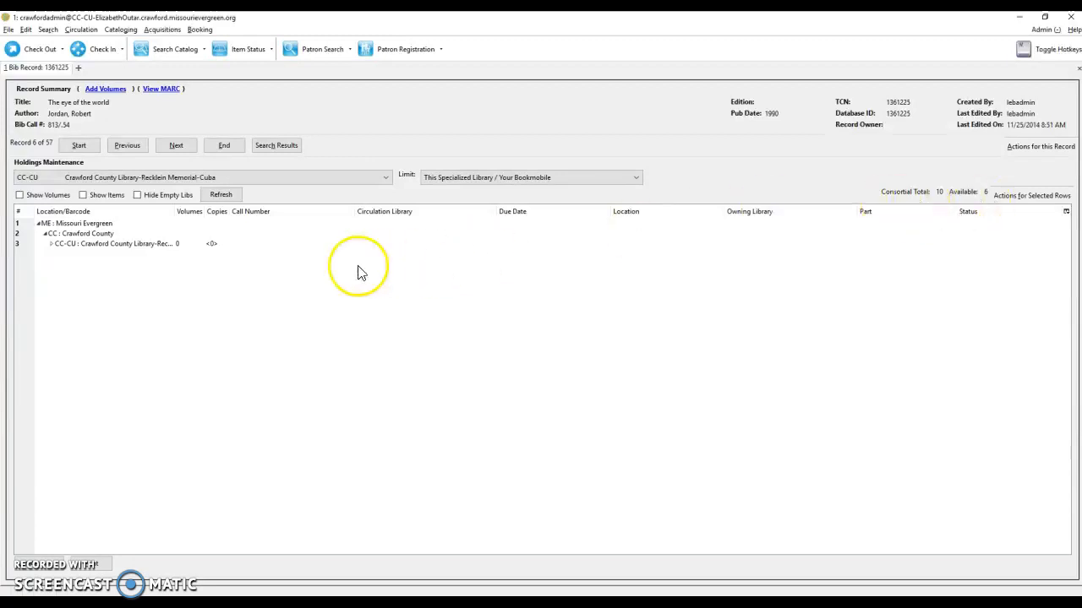
left_click(108, 251)
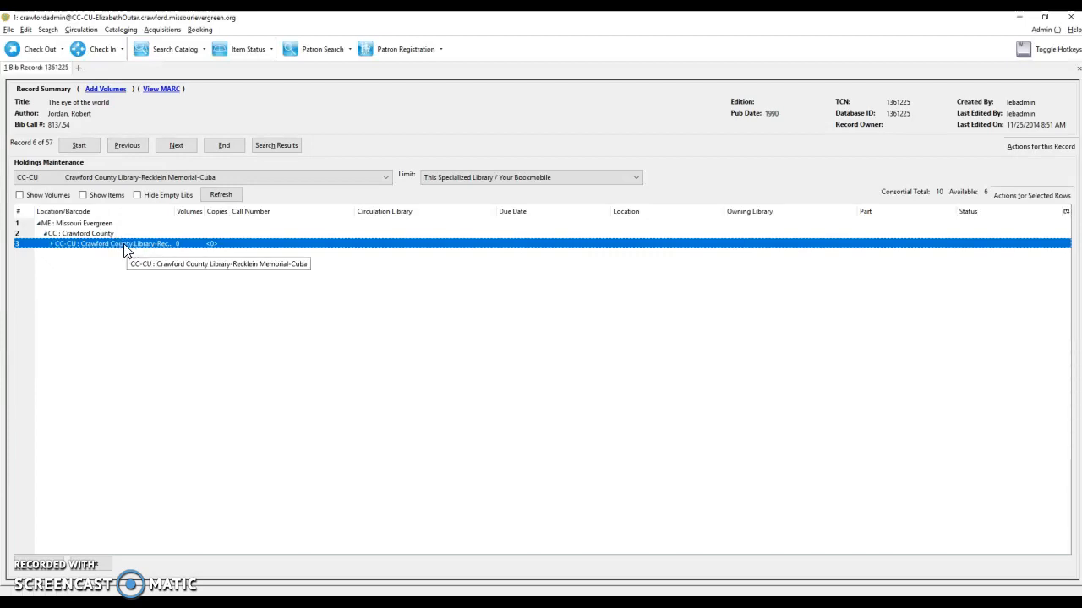
left_click(1027, 199)
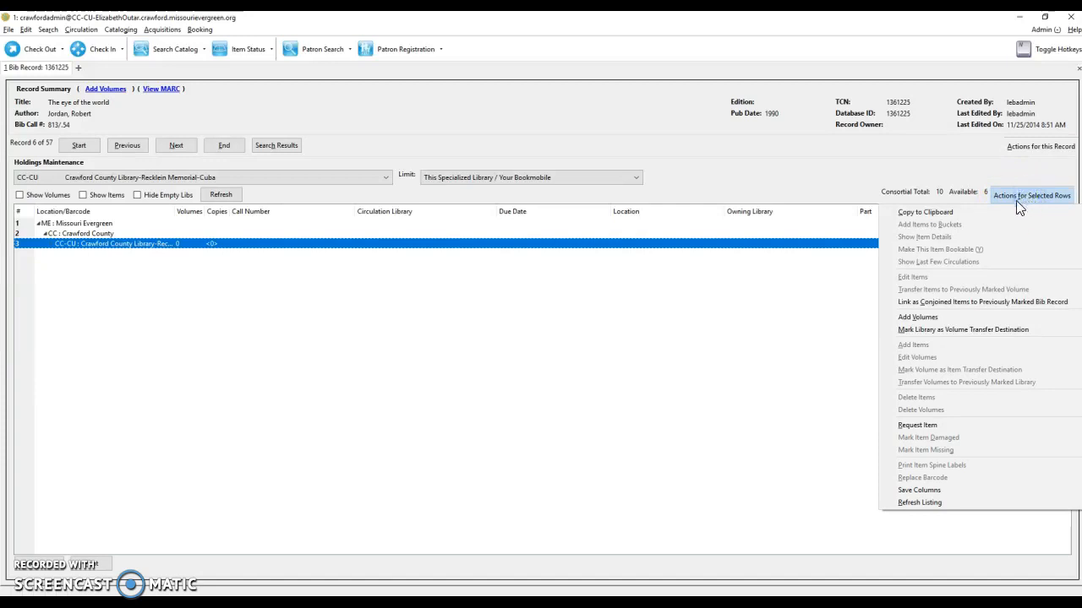
left_click(928, 317)
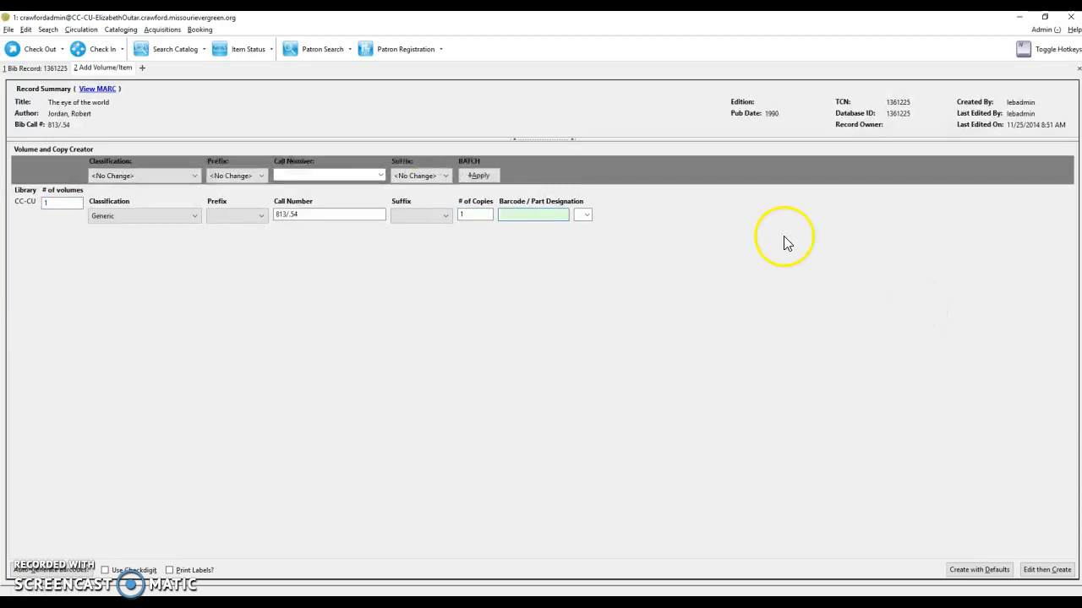
Replace the new volume's call number with F JOR
left_click(346, 215)
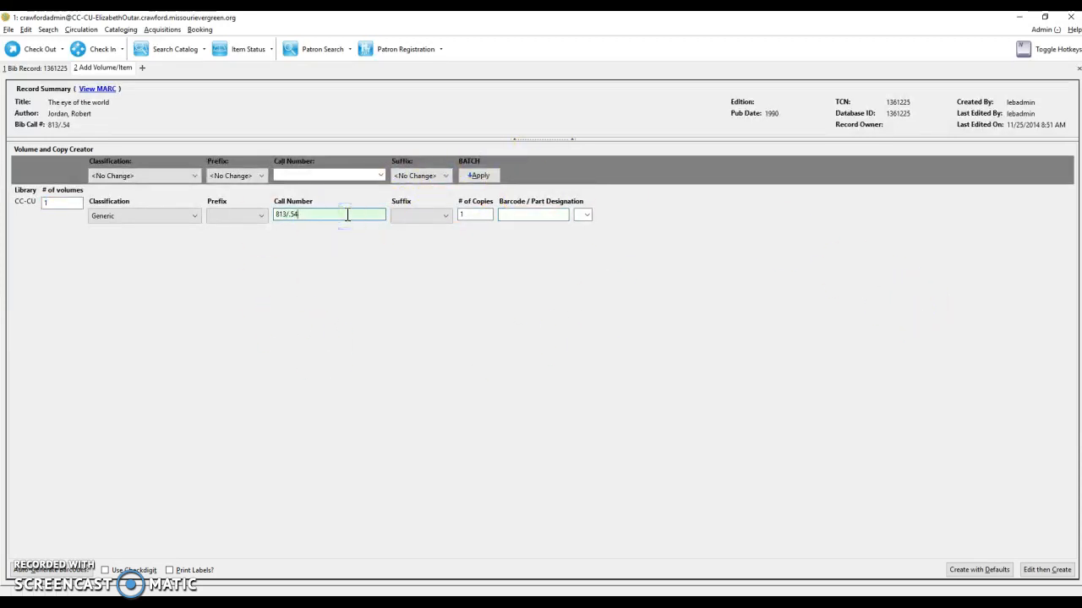
key("BackSpace")
key("BackSpace")
key("BackSpace")
key("BackSpace")
key("BackSpace")
key("BackSpace")
key("BackSpace")
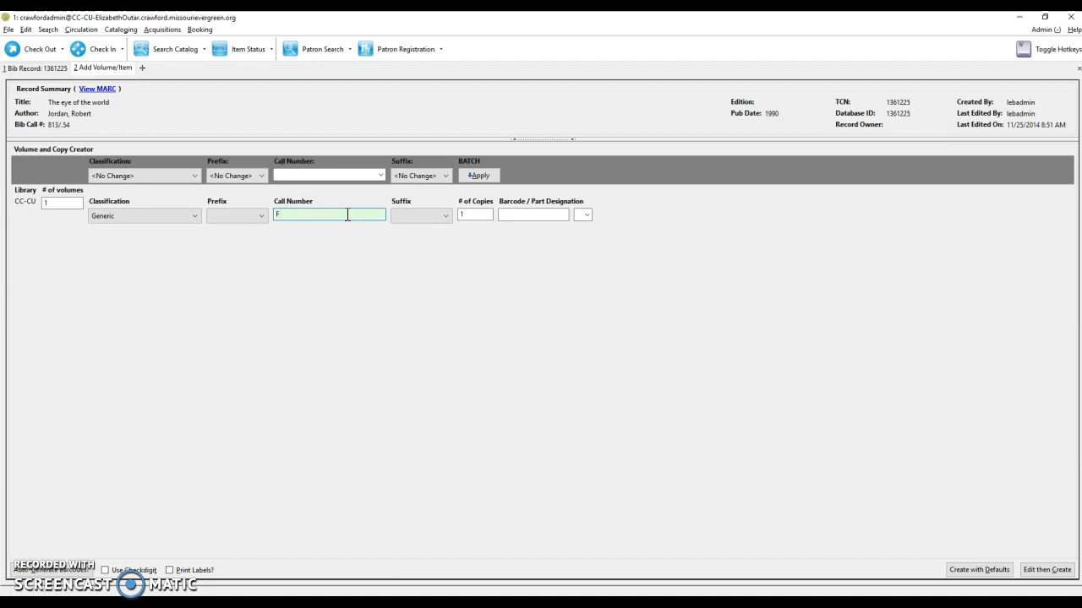
type("F JOR")
left_click(529, 216)
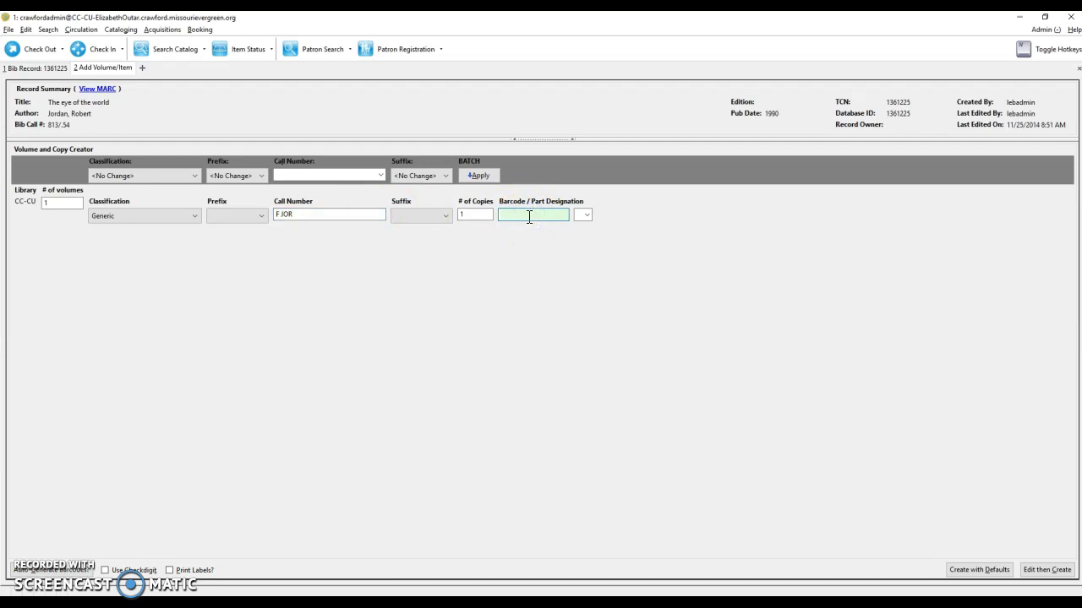
type("3343")
type("1000")
type("72")
type("7074")
left_click(1046, 571)
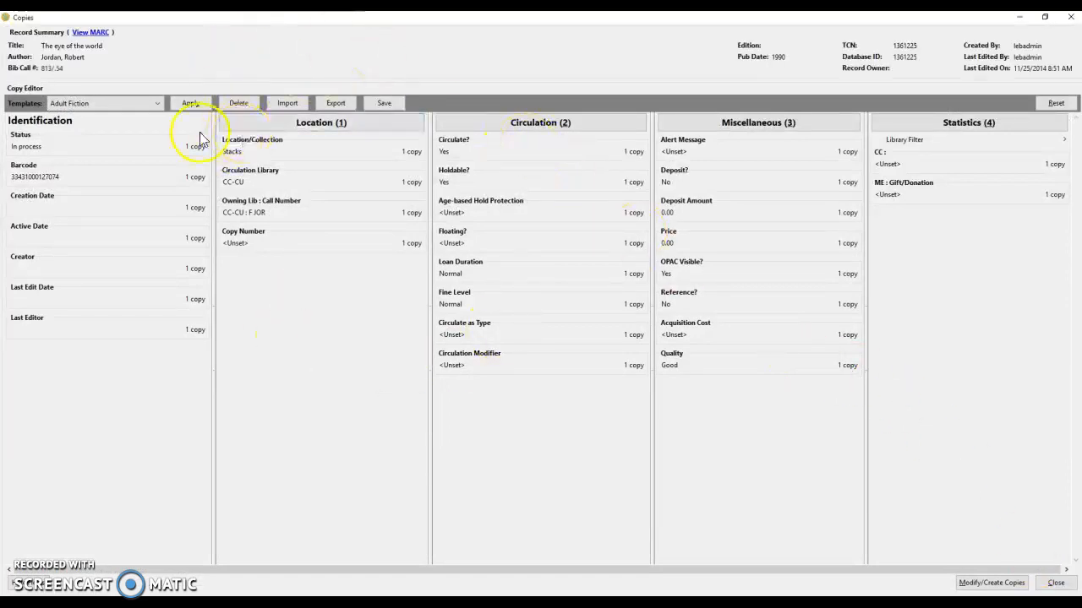
Apply the Adult Fiction template to the copy
left_click(95, 105)
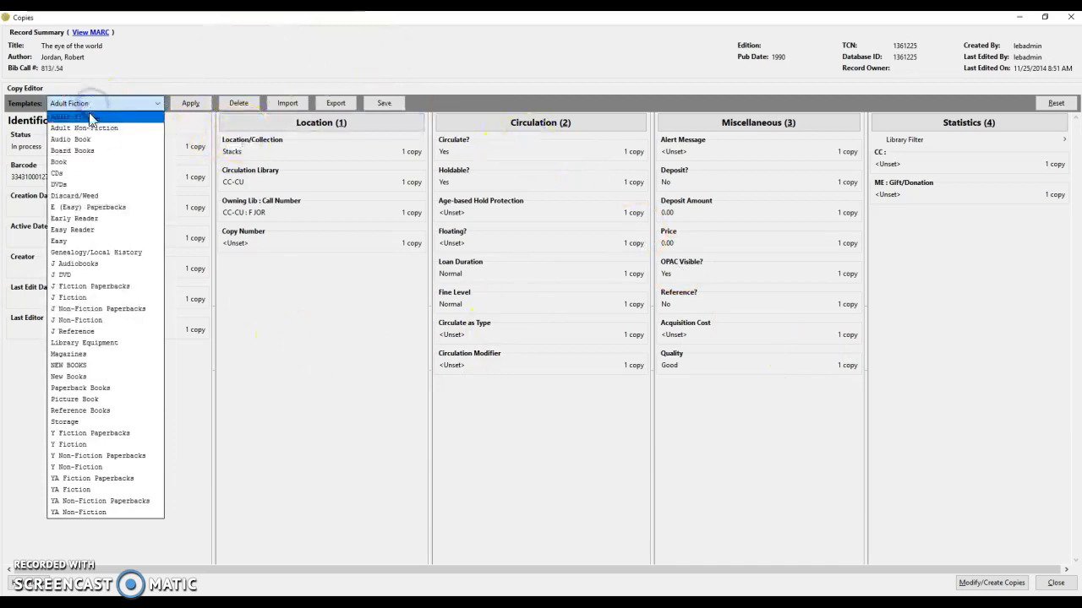
left_click(89, 117)
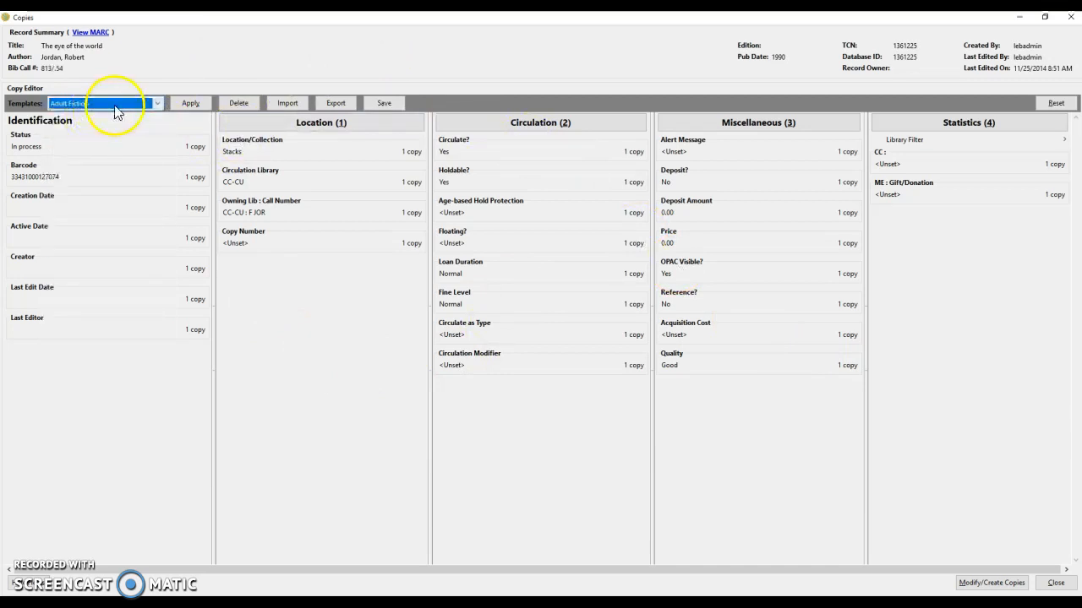
left_click(190, 103)
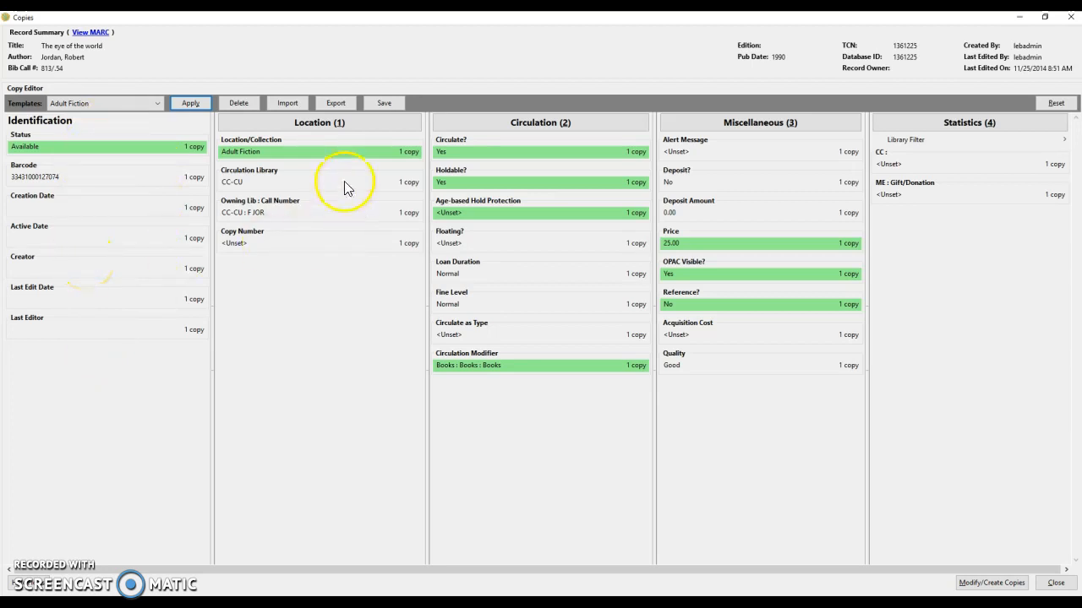
Choose CC-BO, Crawford County Library-Bourbon, as the circulation library and open the owning library for editing
left_click(404, 184)
left_click(531, 186)
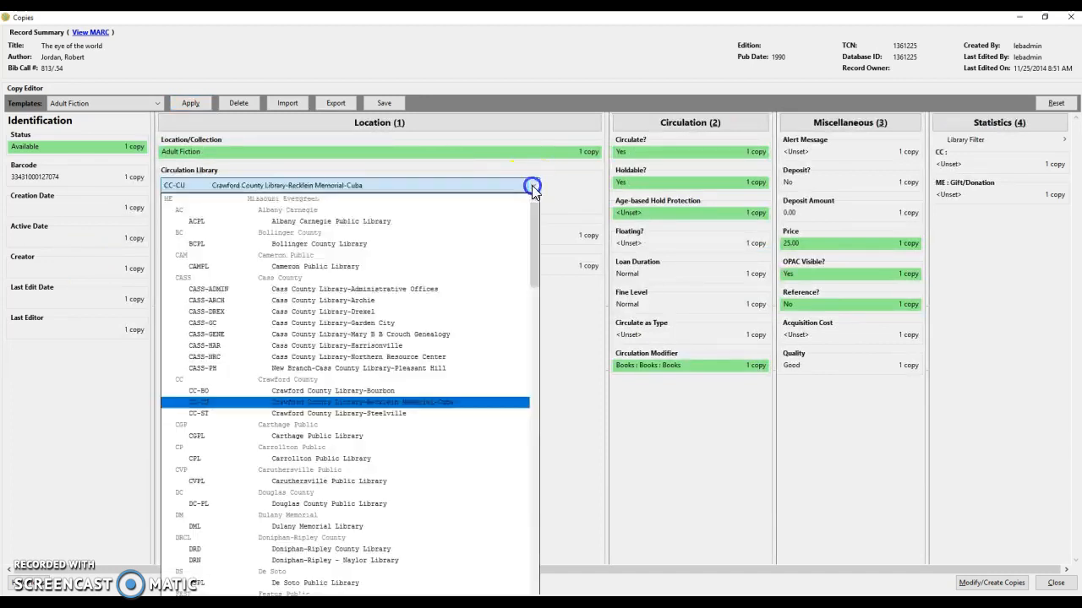
left_click(390, 391)
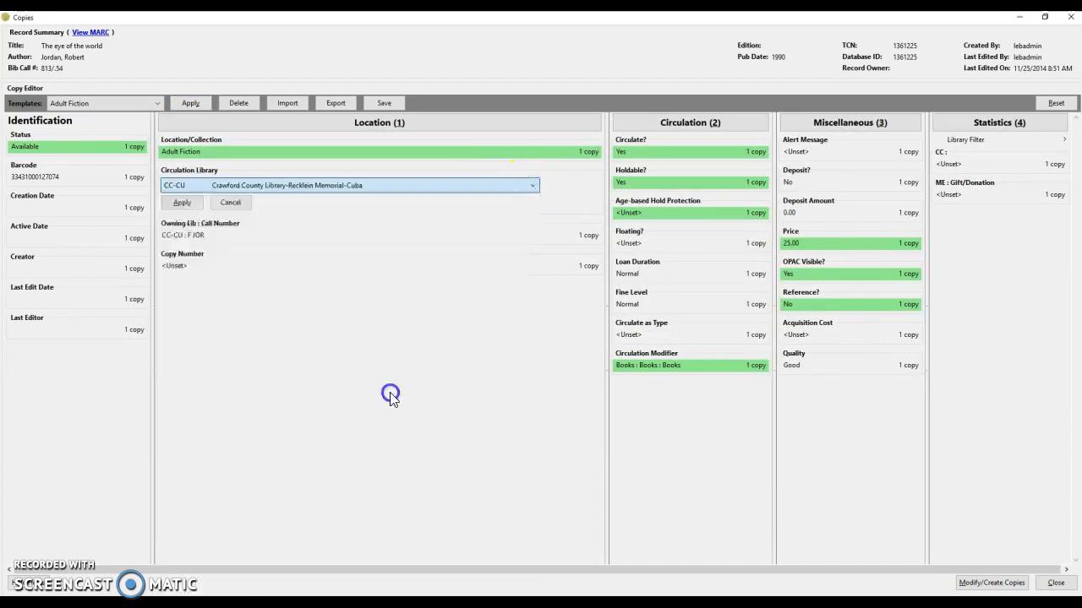
left_click(243, 234)
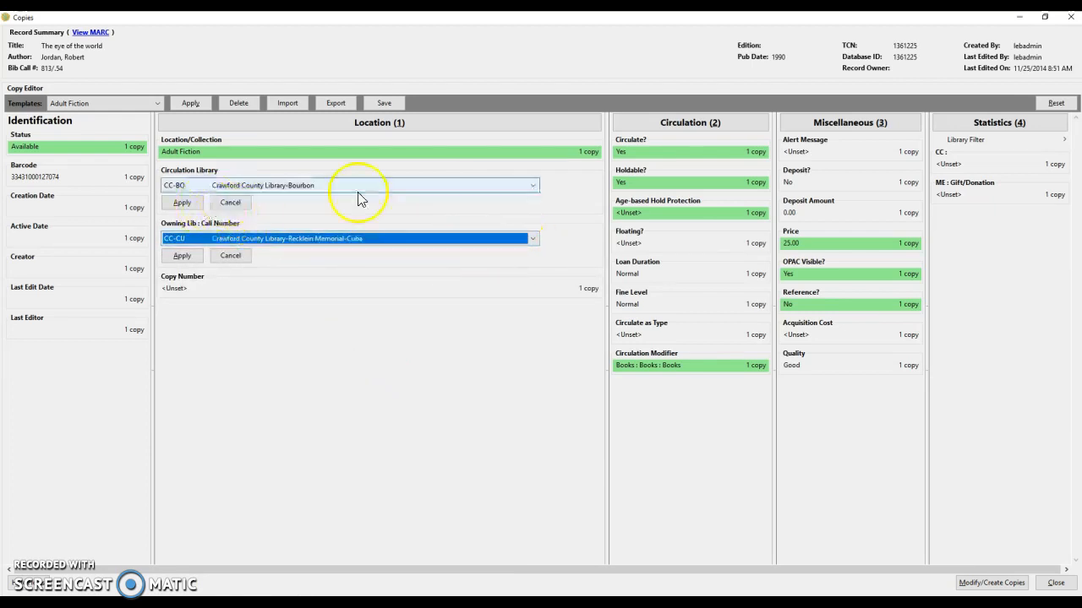
Set the circulation library to CC-CU, Crawford County Library-Recklein Memorial-Cuba, and apply the choice
left_click(533, 186)
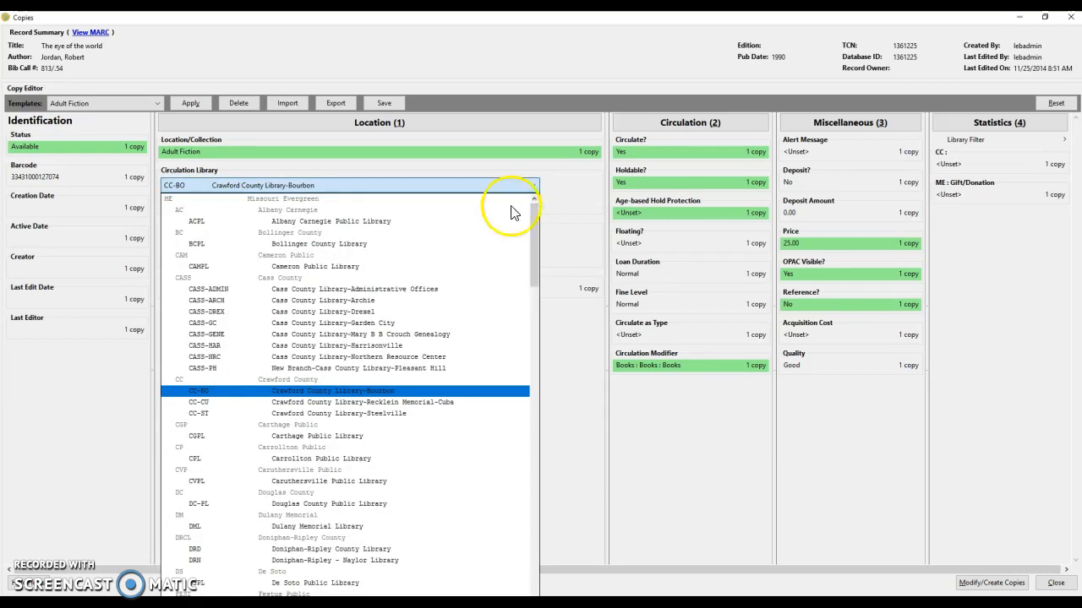
left_click(361, 404)
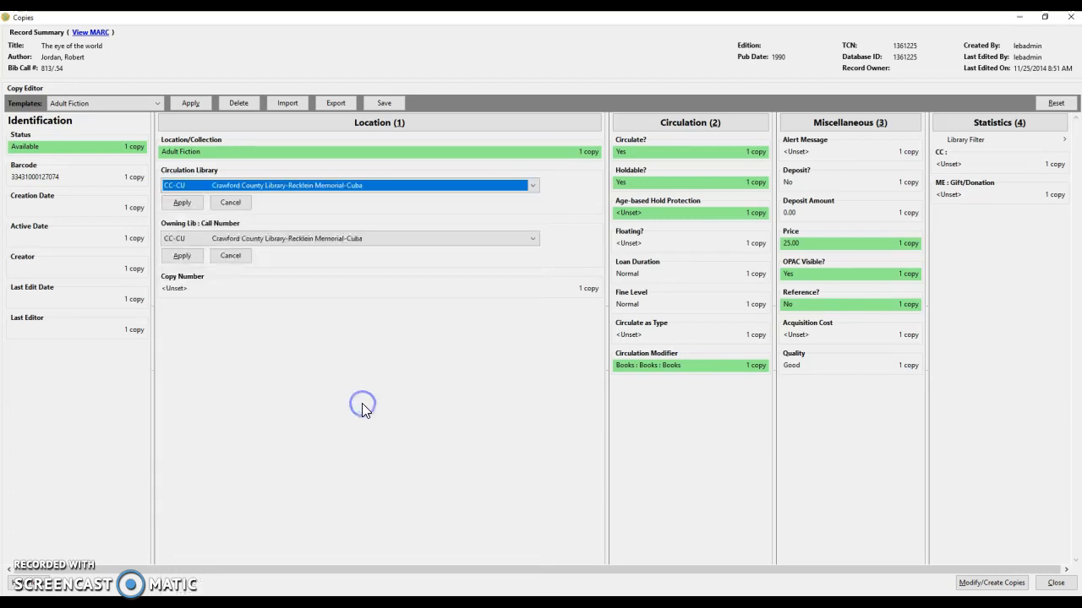
left_click(183, 203)
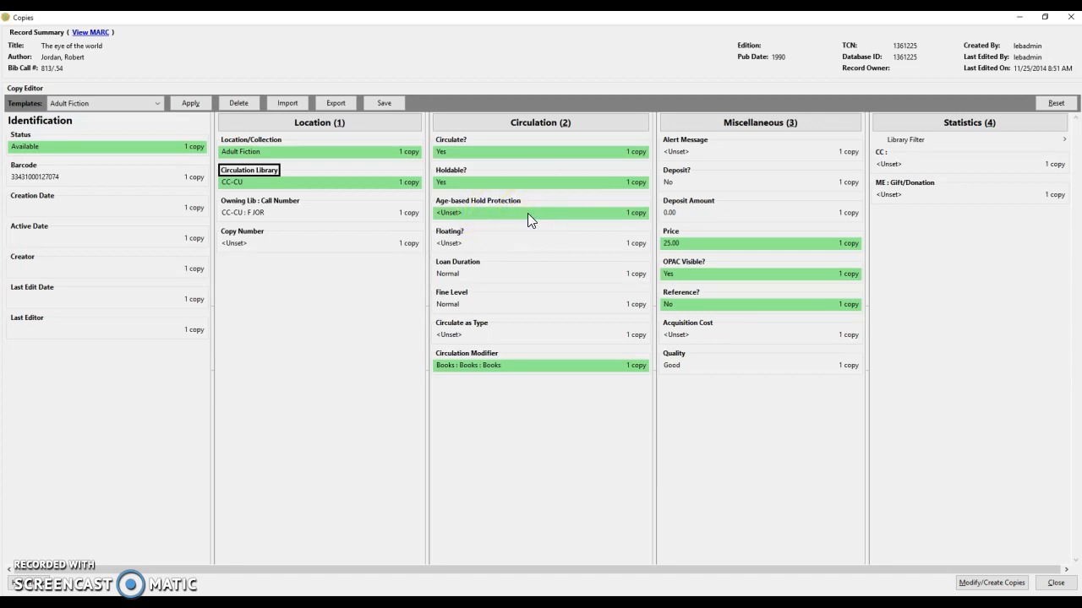
Create the copy with the attributes set in the copy editor
left_click(524, 277)
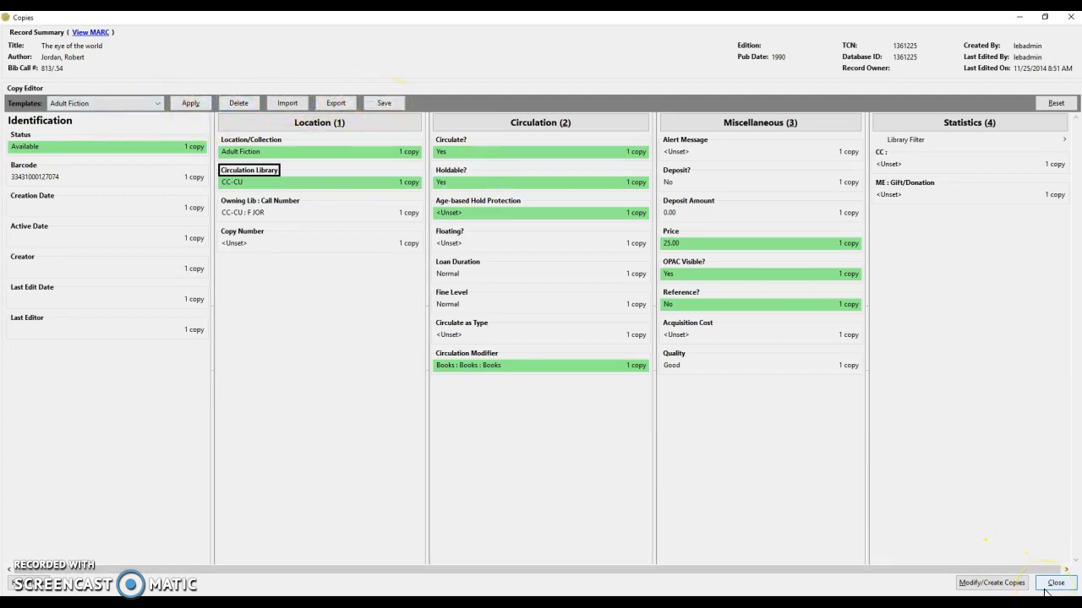
left_click(982, 590)
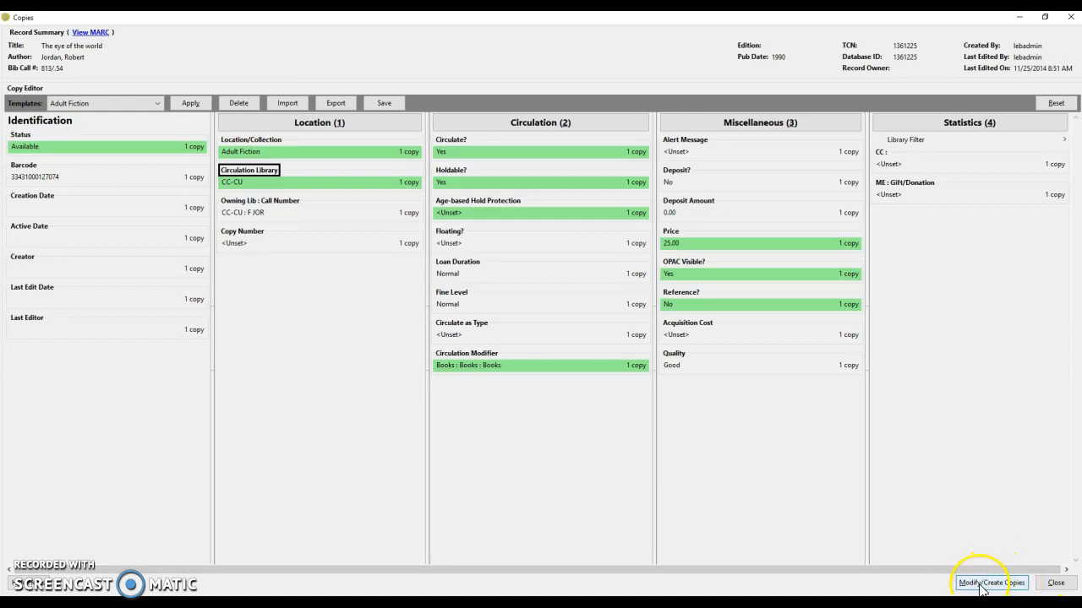
left_click(982, 587)
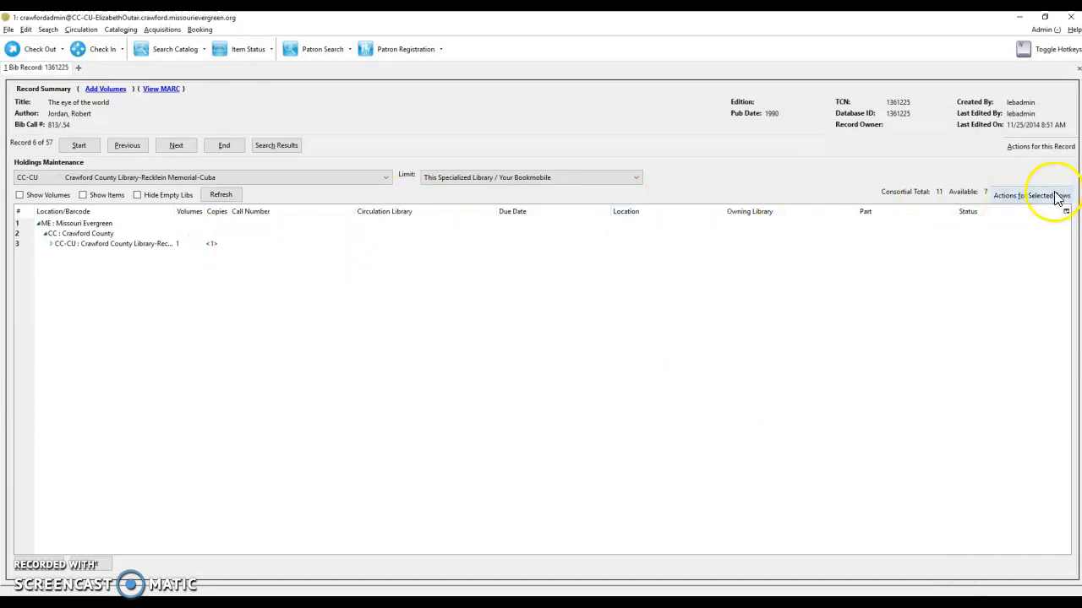
Show the record in OPAC view and check the new Recklein Memorial-Cuba copy's call number, barcode, shelving location and status
left_click(1044, 152)
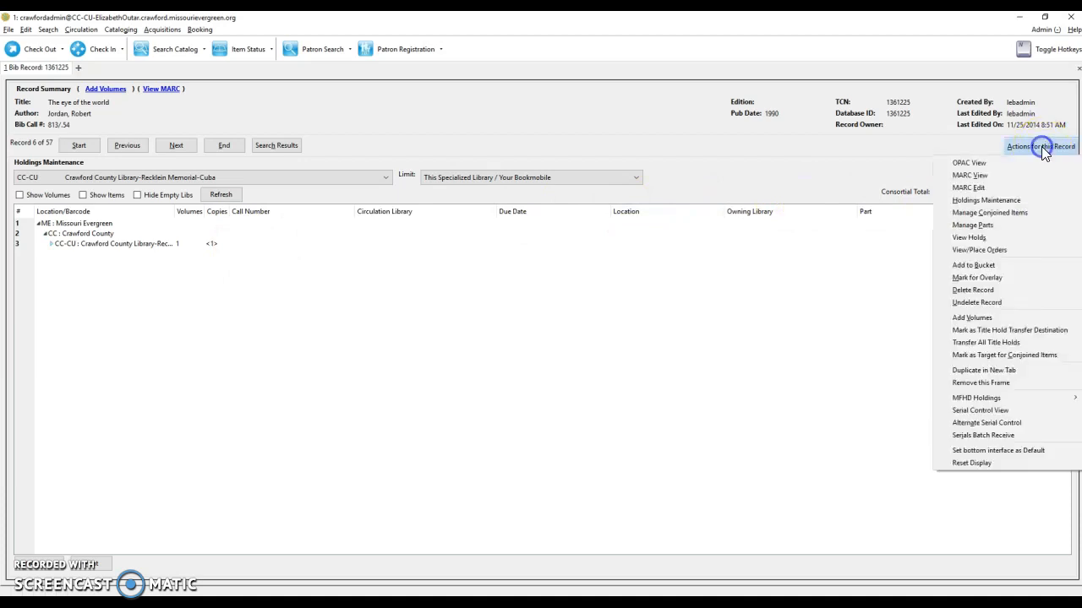
left_click(978, 160)
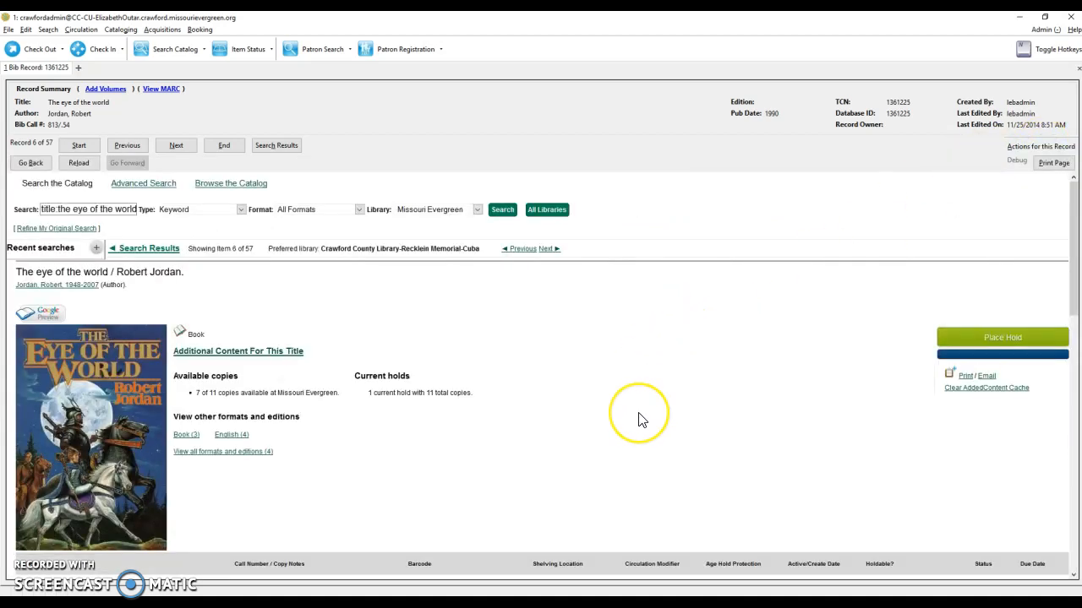
scroll(640, 417, "down", 3)
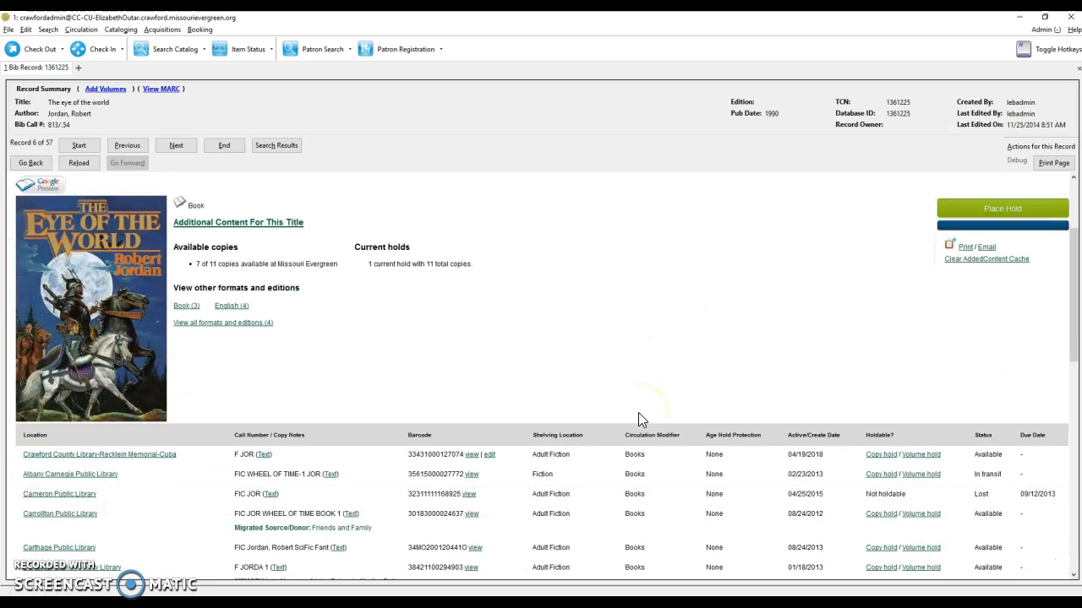
scroll(639, 416, "down", 2)
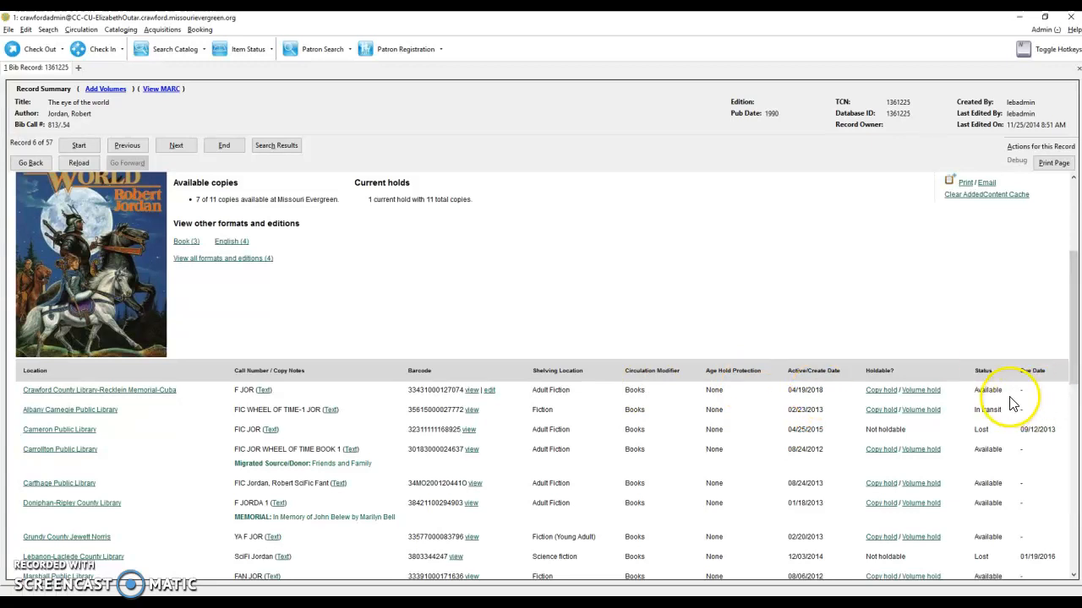
scroll(824, 333, "down", 3)
scroll(821, 330, "up", 3)
scroll(824, 332, "up", 3)
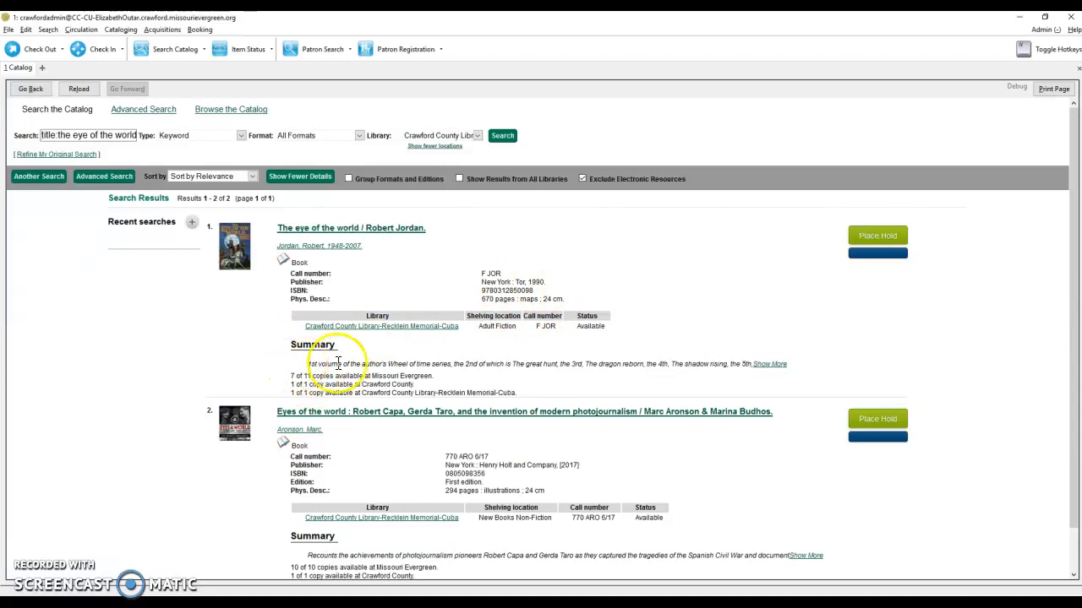
Expand the full summary of The eye of the world in the Crawford County search results
left_click(765, 364)
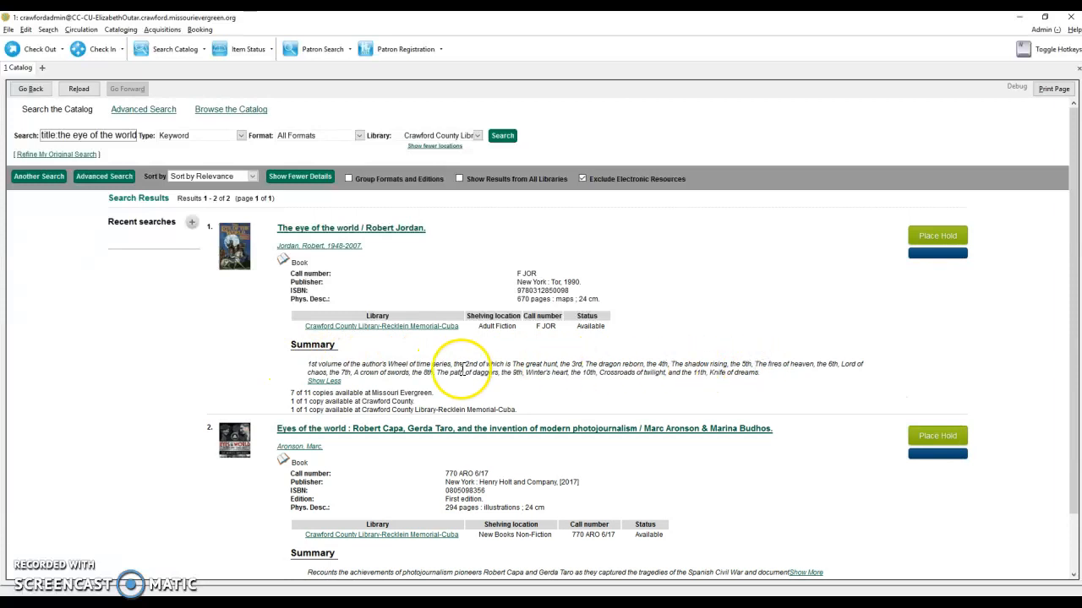